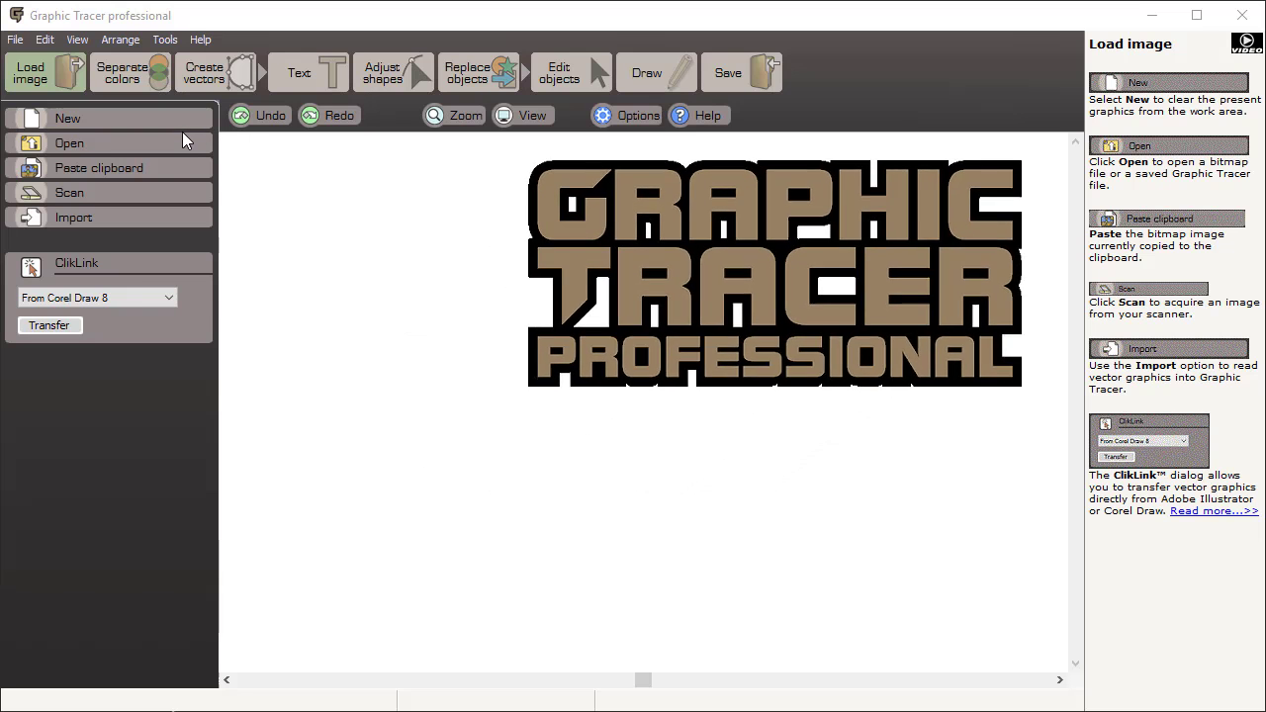
# - Show the Open dialog at the Samples folder, listing images such as Eaglepro.jpg and Sharks.bmp
pyautogui.click(182, 143)
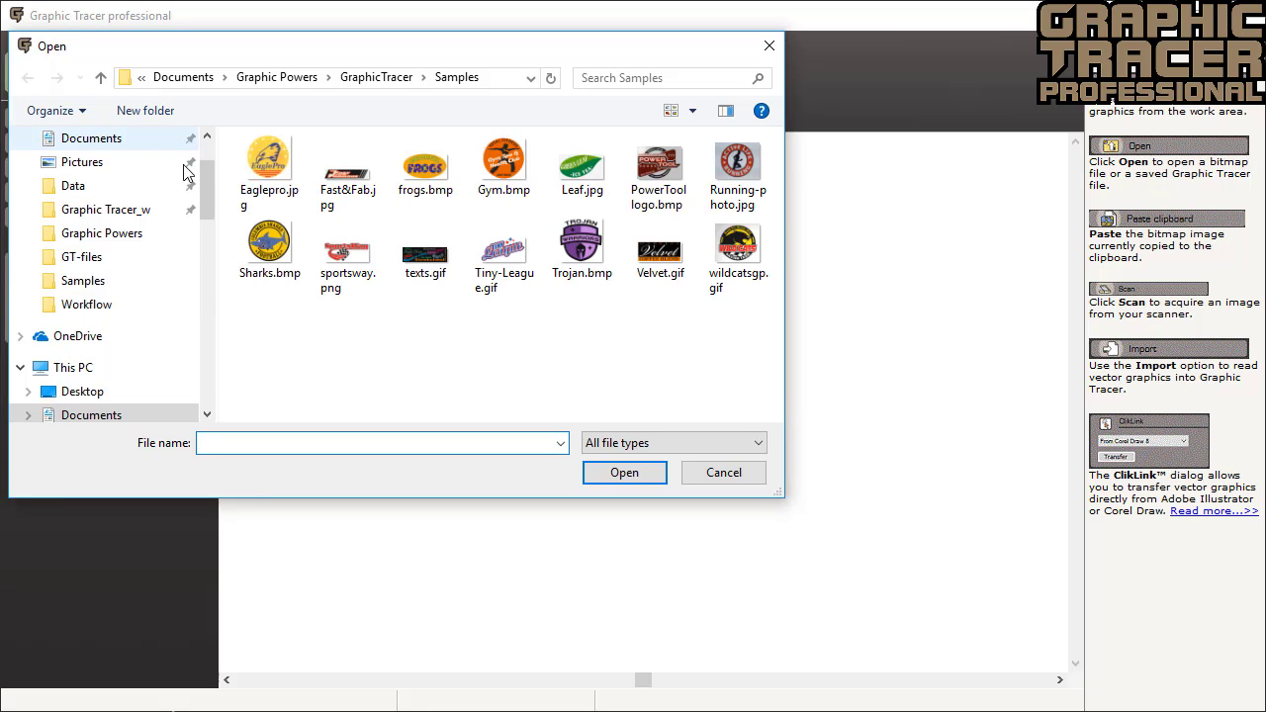
# - Load Tiny-League.gif and zoom in and out to inspect its pixels
pyautogui.doubleClick(493, 265)
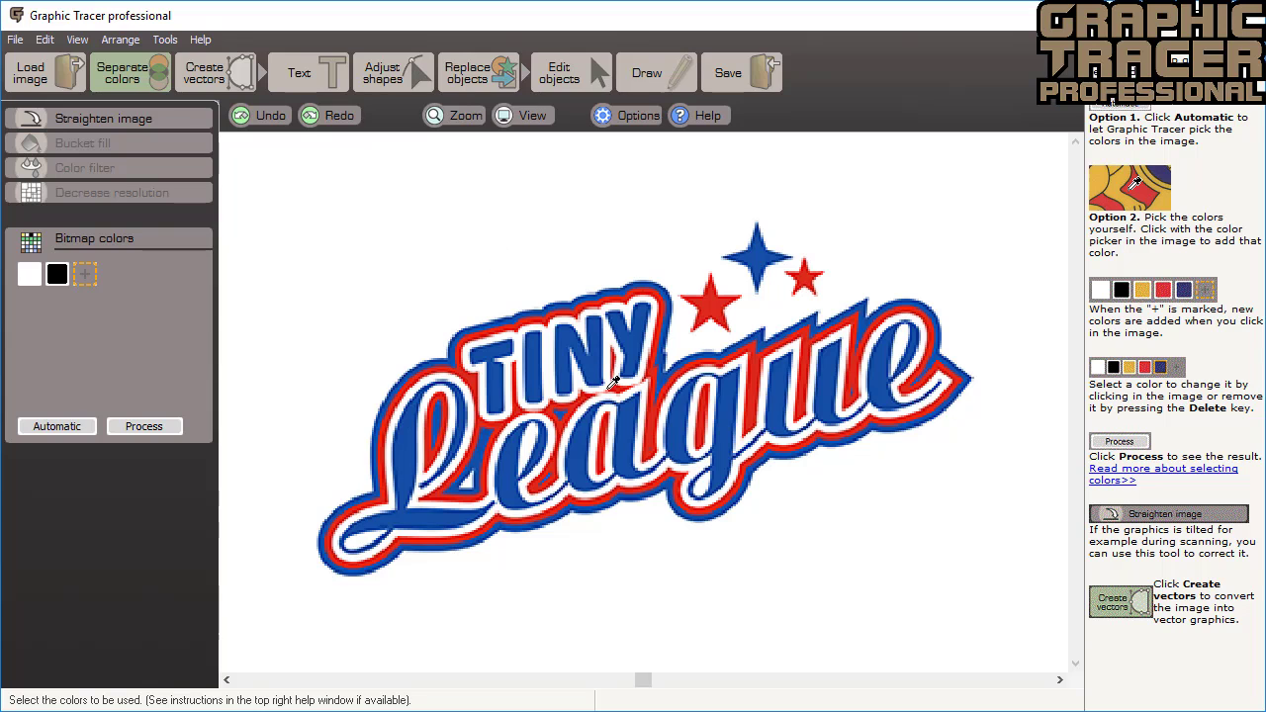
pyautogui.scroll(5, 613, 384)
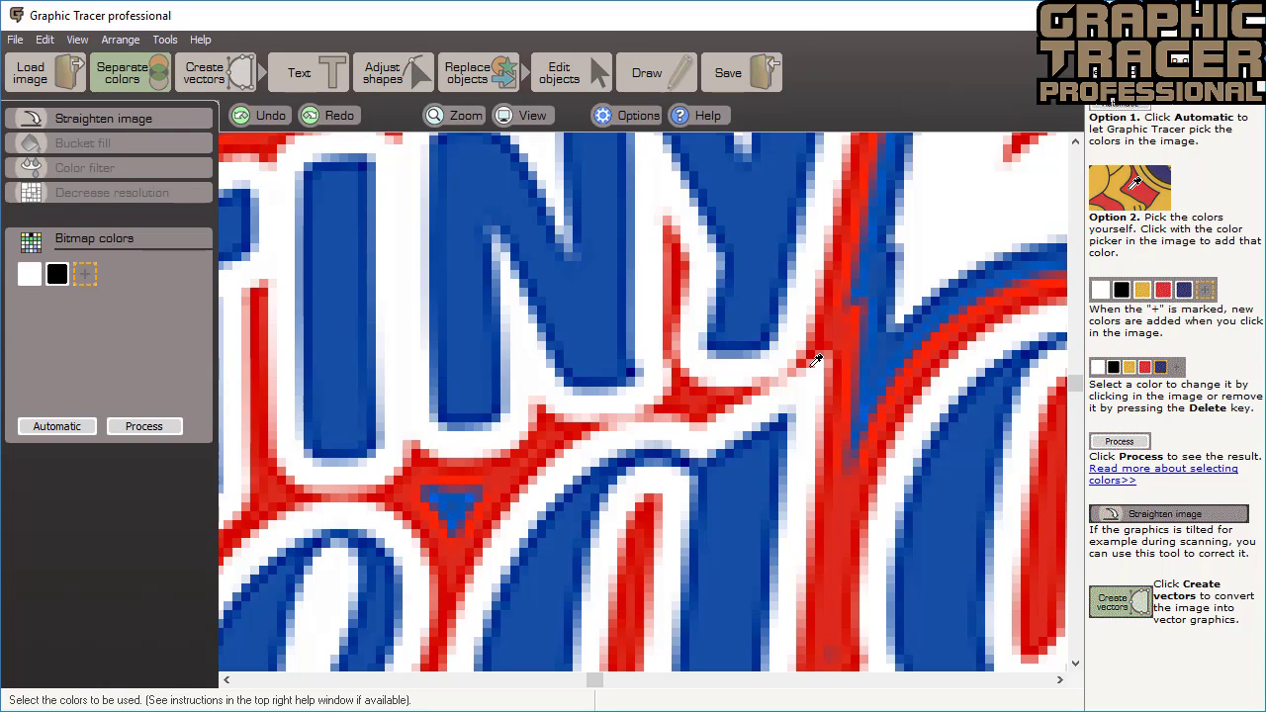
pyautogui.scroll(-1, 609, 392)
pyautogui.scroll(-3, 469, 366)
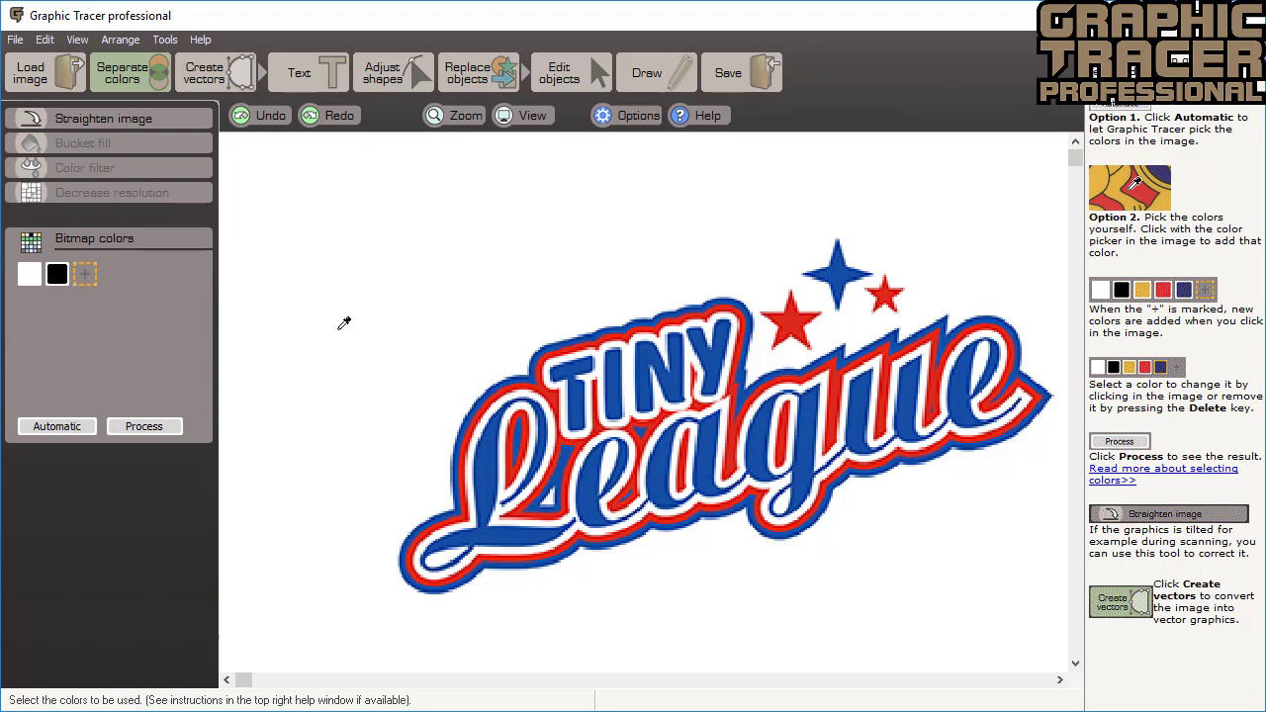
# - Auto-detect colours, delete the stray pink swatch, and process the logo into white, blue and red
pyautogui.click(60, 425)
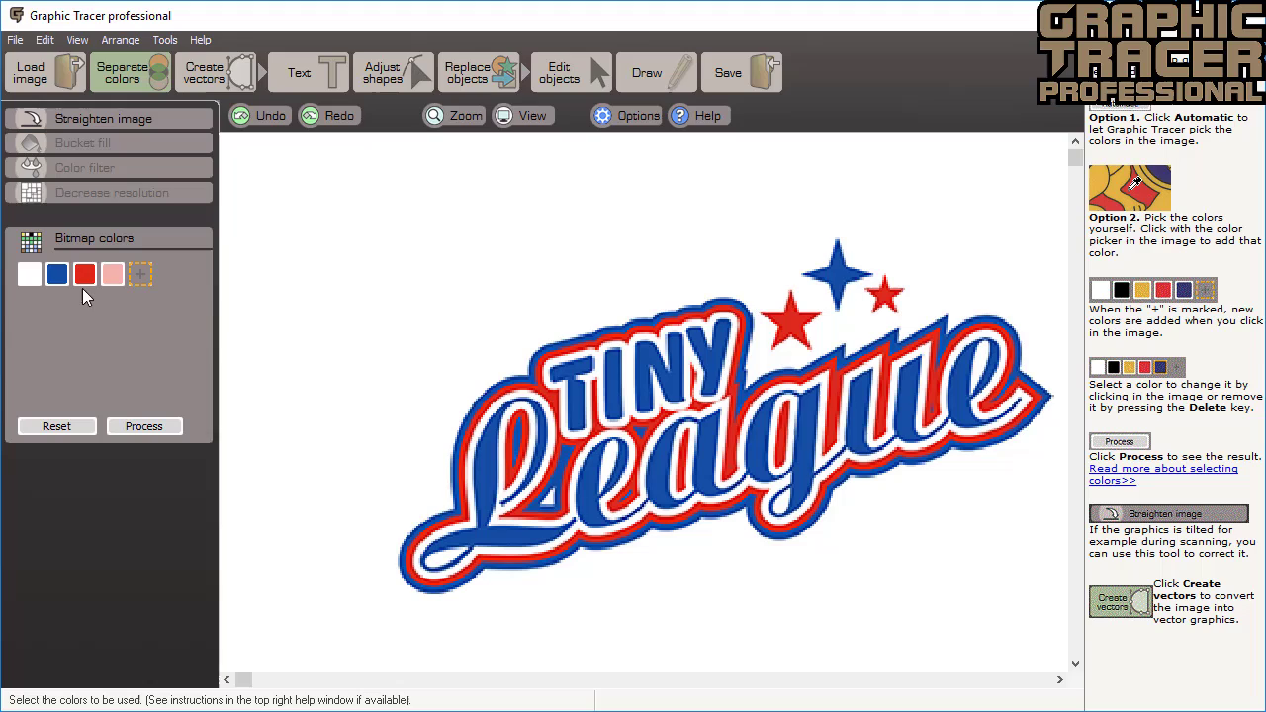
pyautogui.click(111, 275)
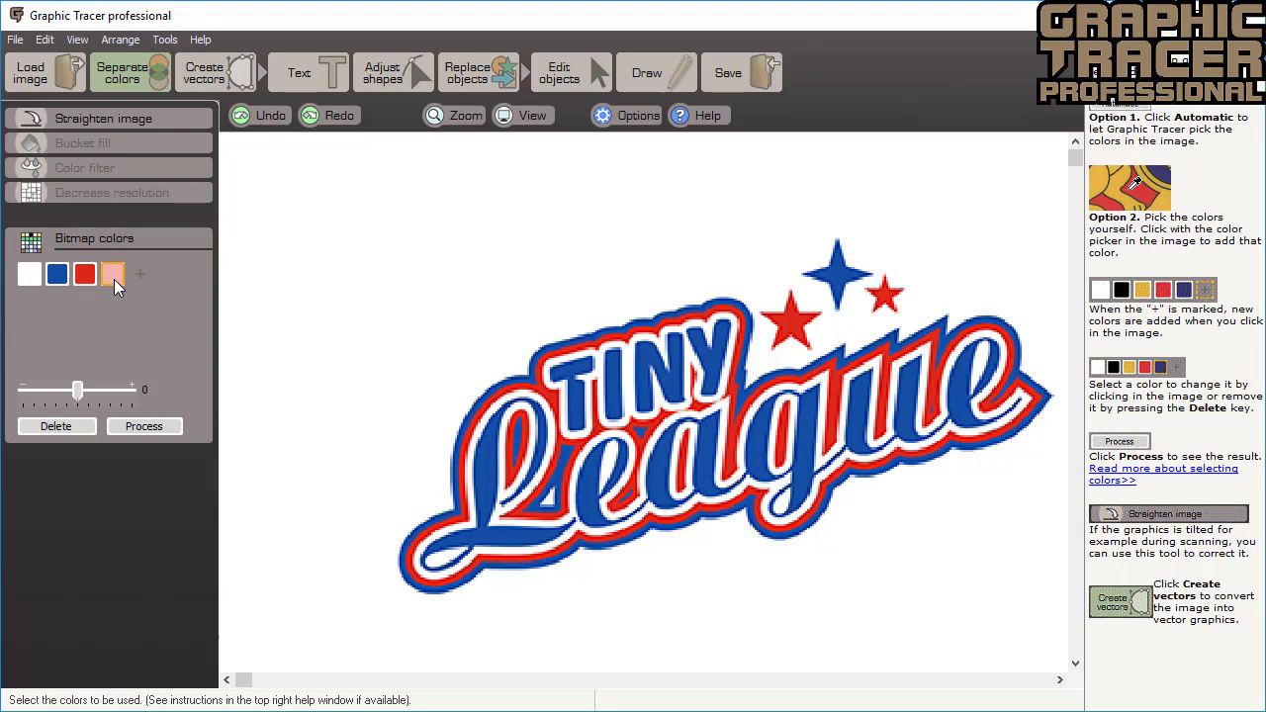
pyautogui.press('Delete')
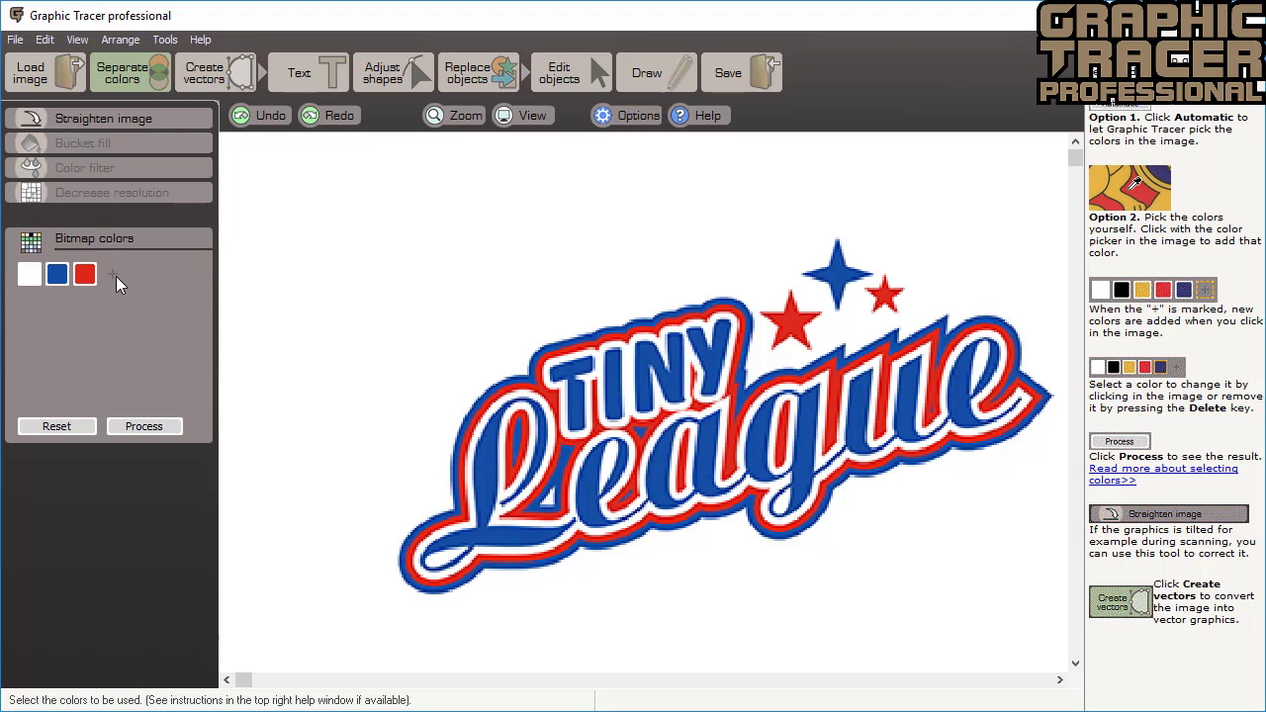
pyautogui.click(153, 424)
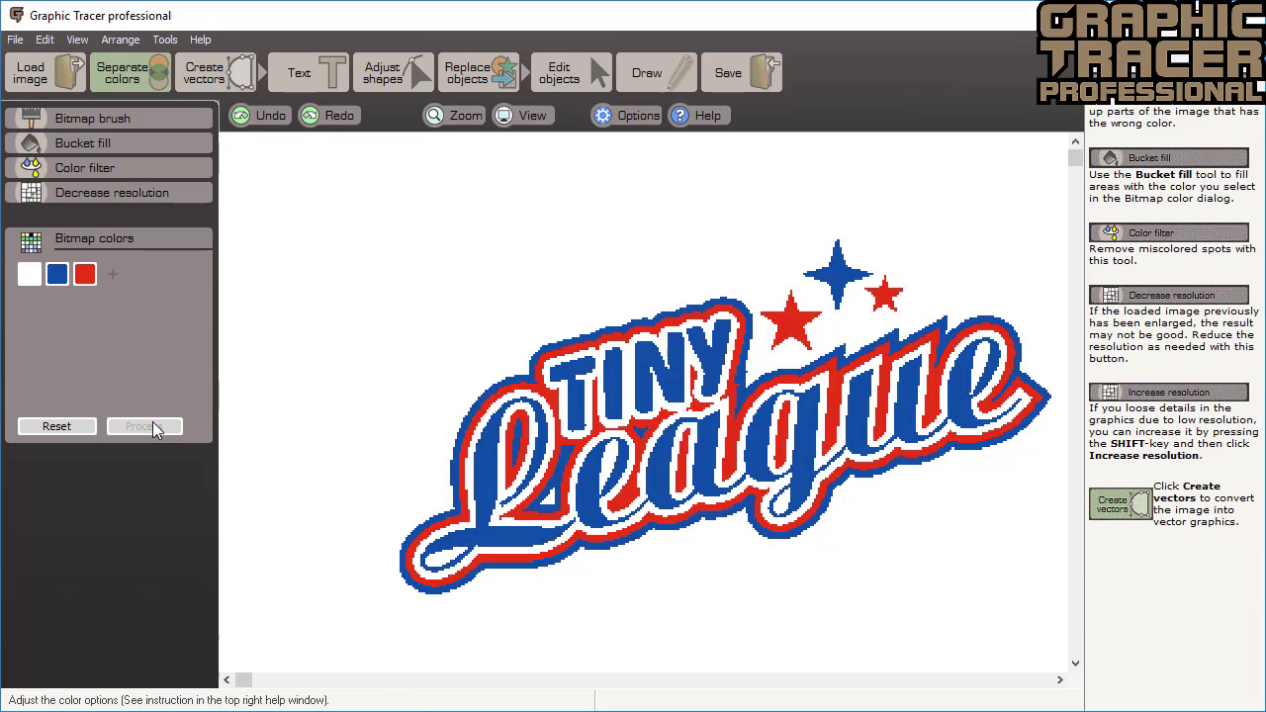
# - Trace the three-colour logo into Outline vectors and zoom to check the result
pyautogui.click(219, 82)
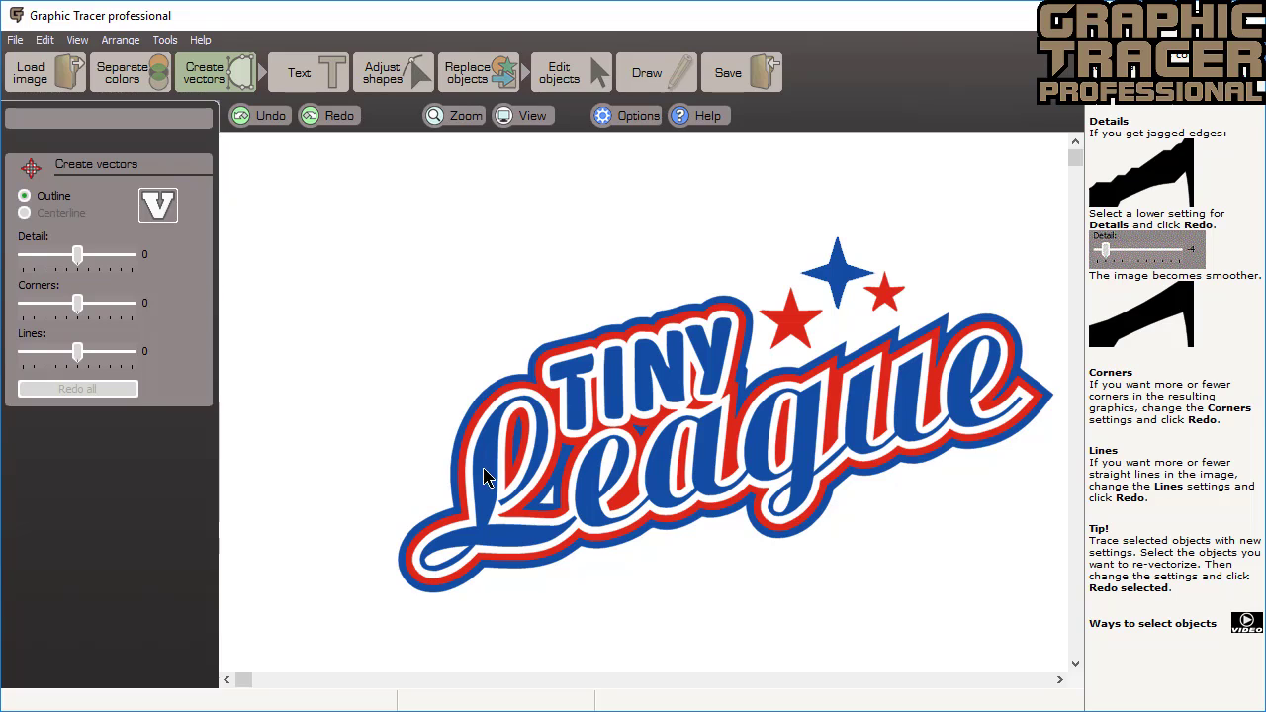
pyautogui.scroll(3, 633, 324)
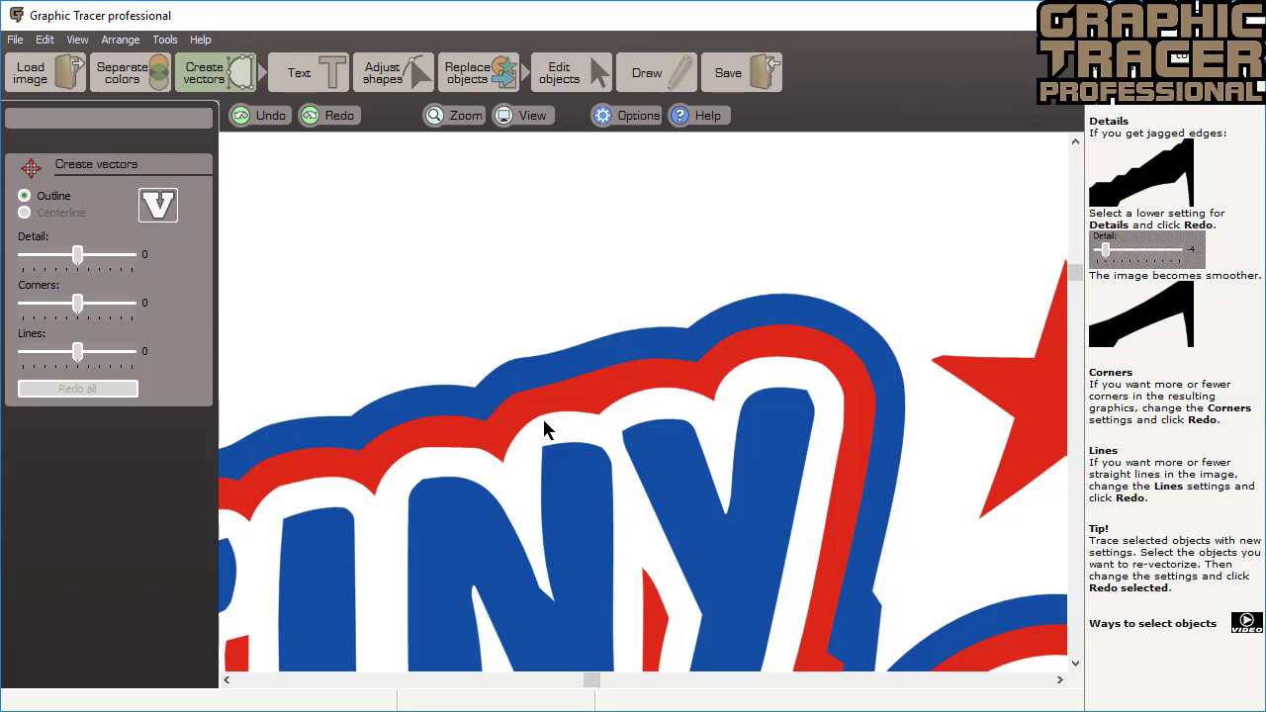
pyautogui.scroll(-3, 638, 395)
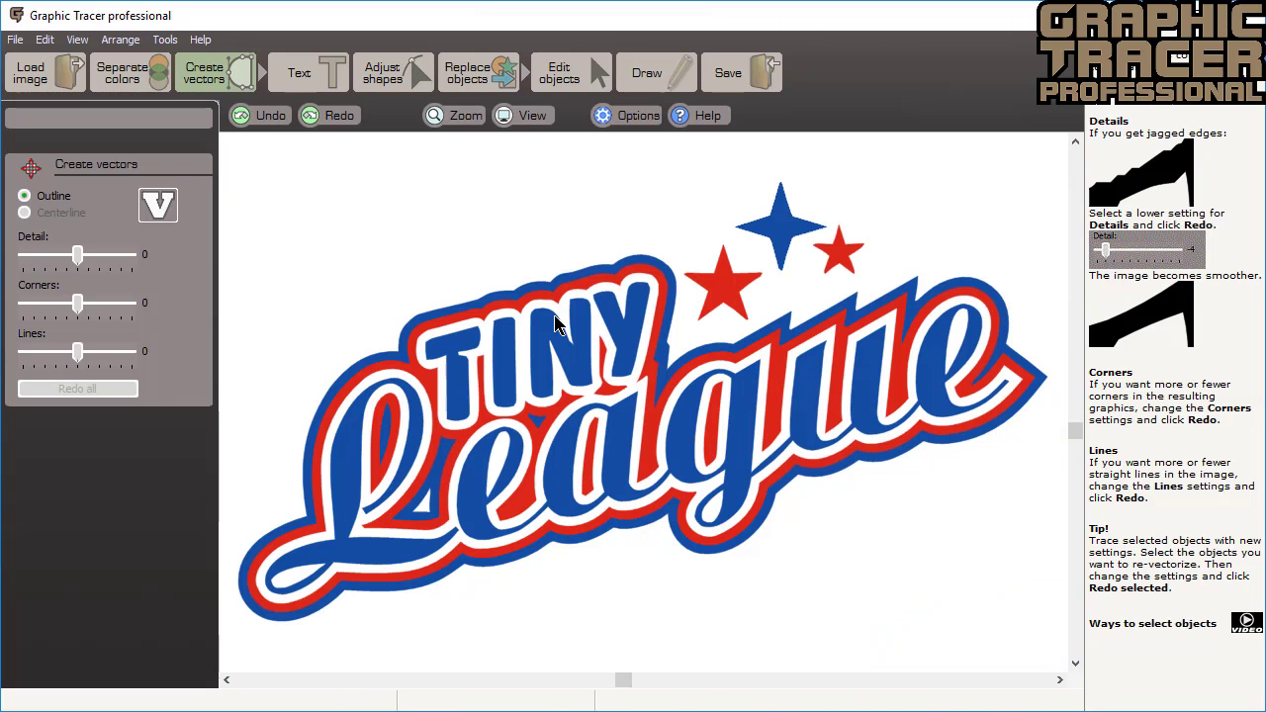
# - In text mode, select the four traced letters of TINY
pyautogui.click(315, 72)
pyautogui.click(465, 341)
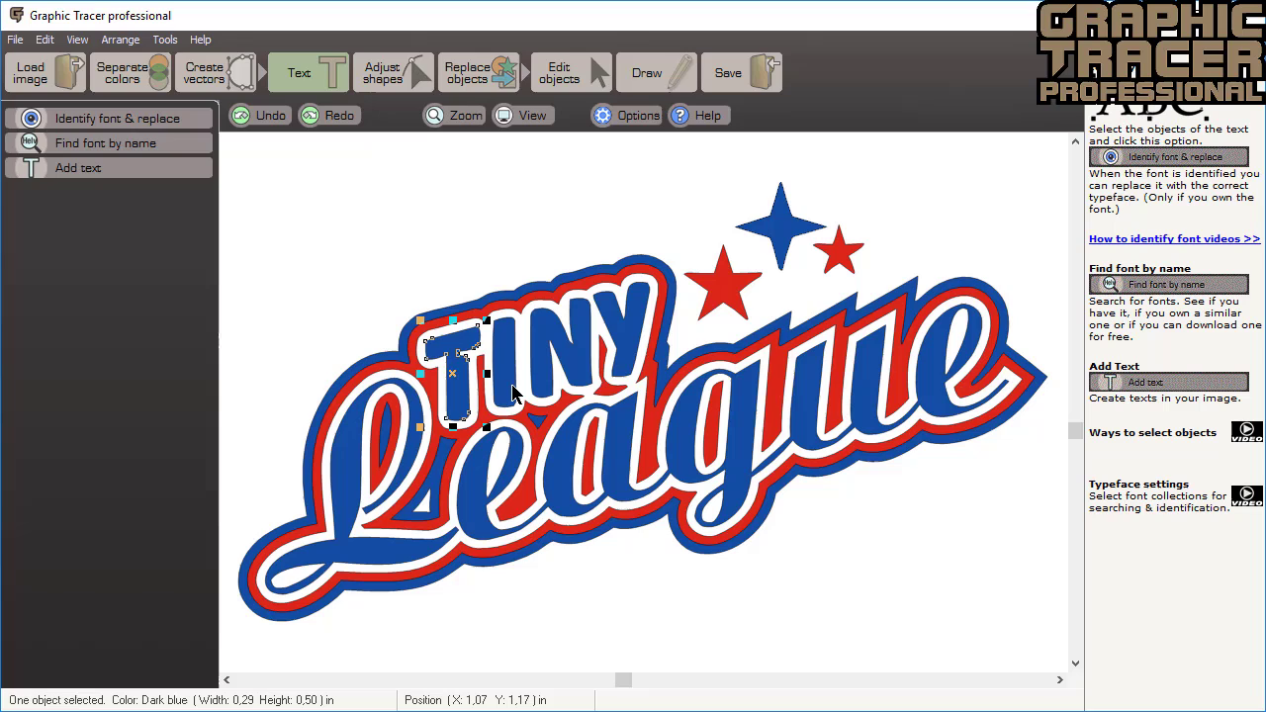
pyautogui.keyDown('shift'); pyautogui.click(512, 393); pyautogui.keyUp('shift')
pyautogui.keyDown('shift'); pyautogui.click(543, 374); pyautogui.keyUp('shift')
pyautogui.keyDown('shift'); pyautogui.click(616, 317); pyautogui.keyUp('shift')
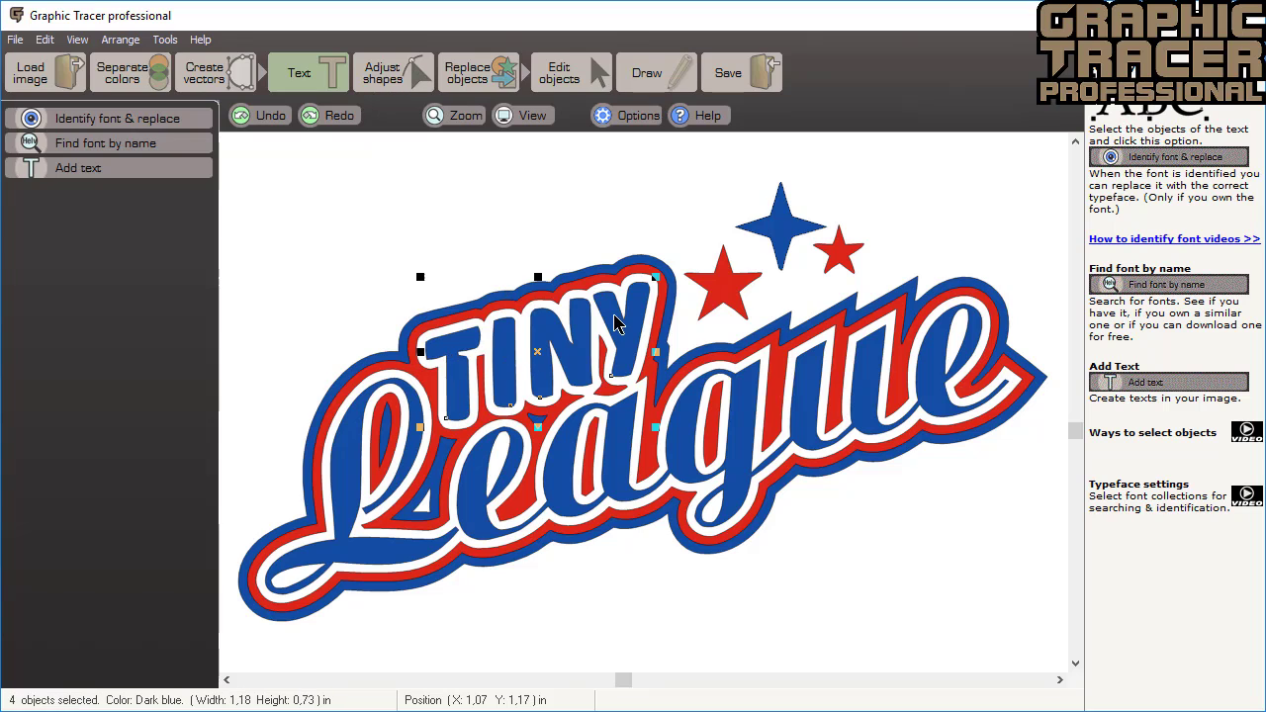
# - Identify TINY's font as angled text and correct the I letter label
pyautogui.click(198, 118)
pyautogui.click(128, 249)
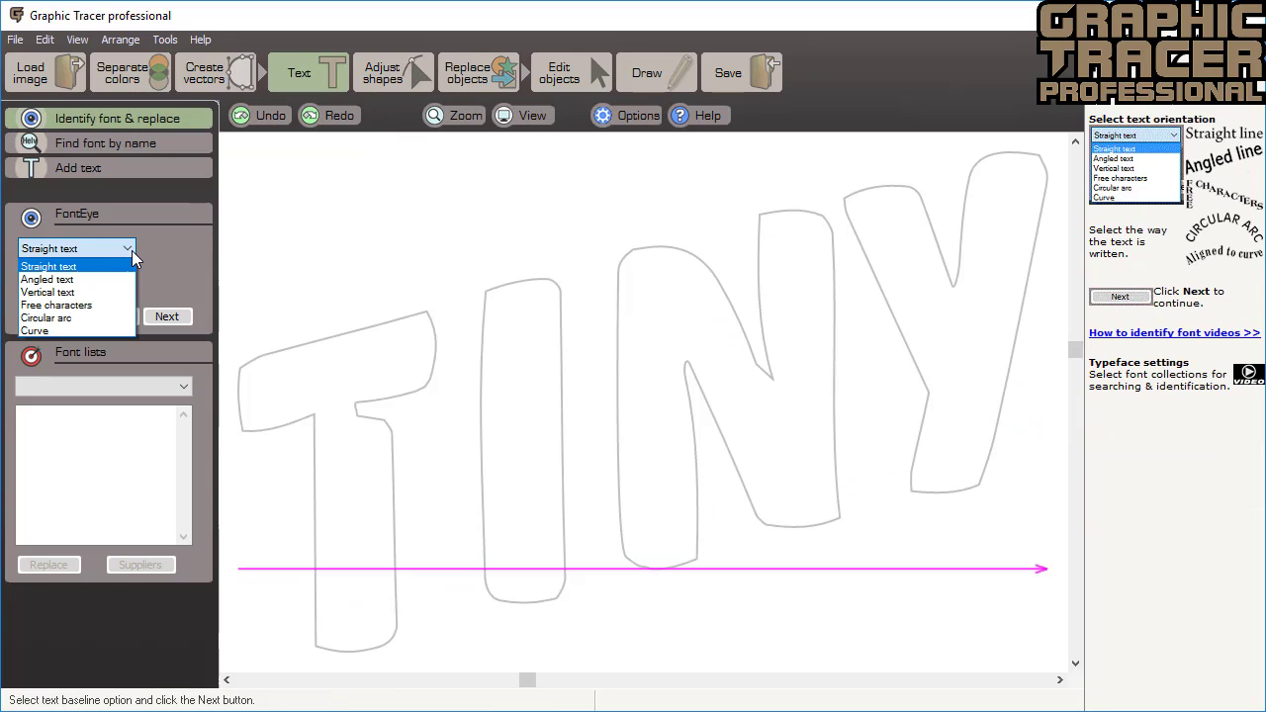
pyautogui.click(120, 276)
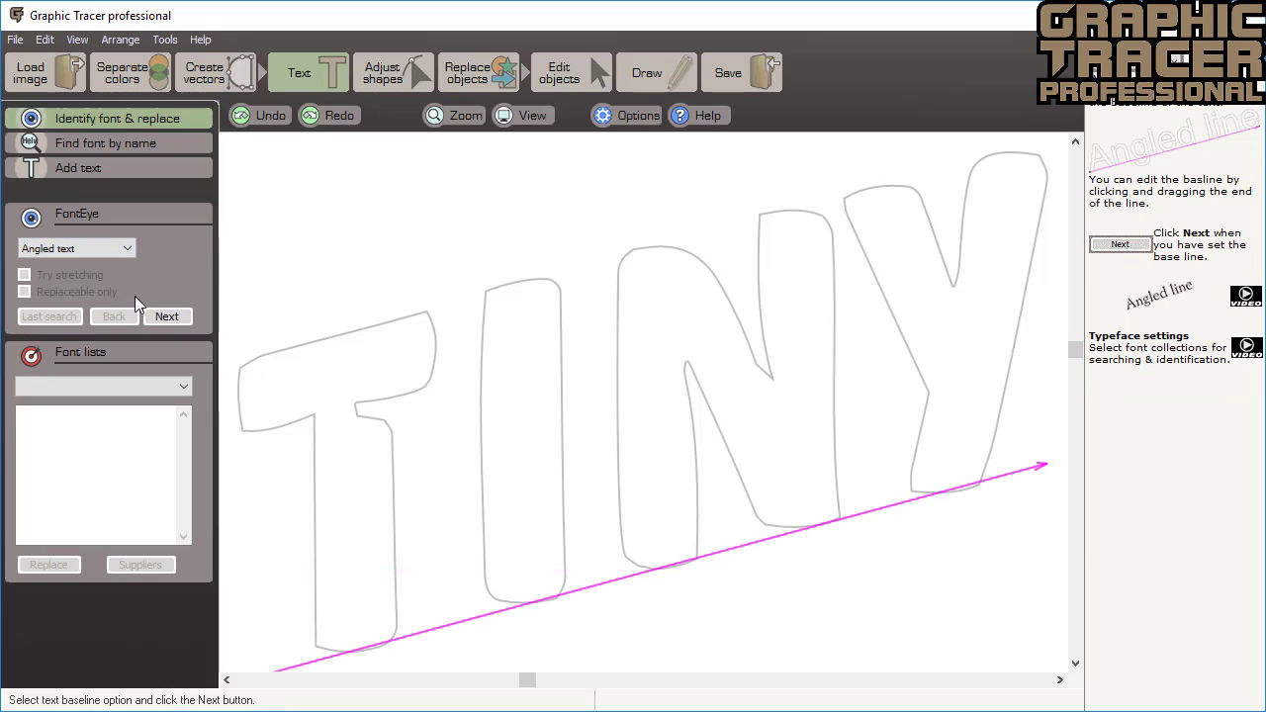
pyautogui.click(172, 318)
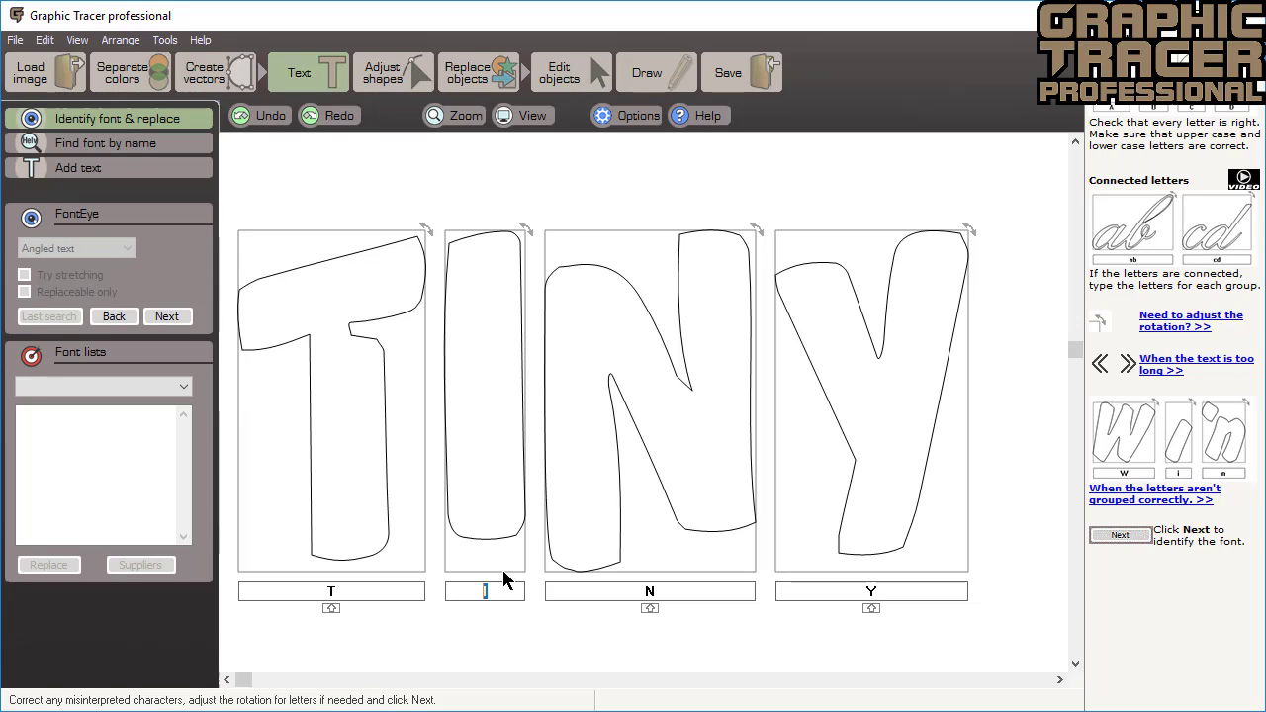
pyautogui.write('I')
# - Match TINY to installed Balloon Extra Bold BT and adjust the T's position and rotation
pyautogui.click(183, 313)
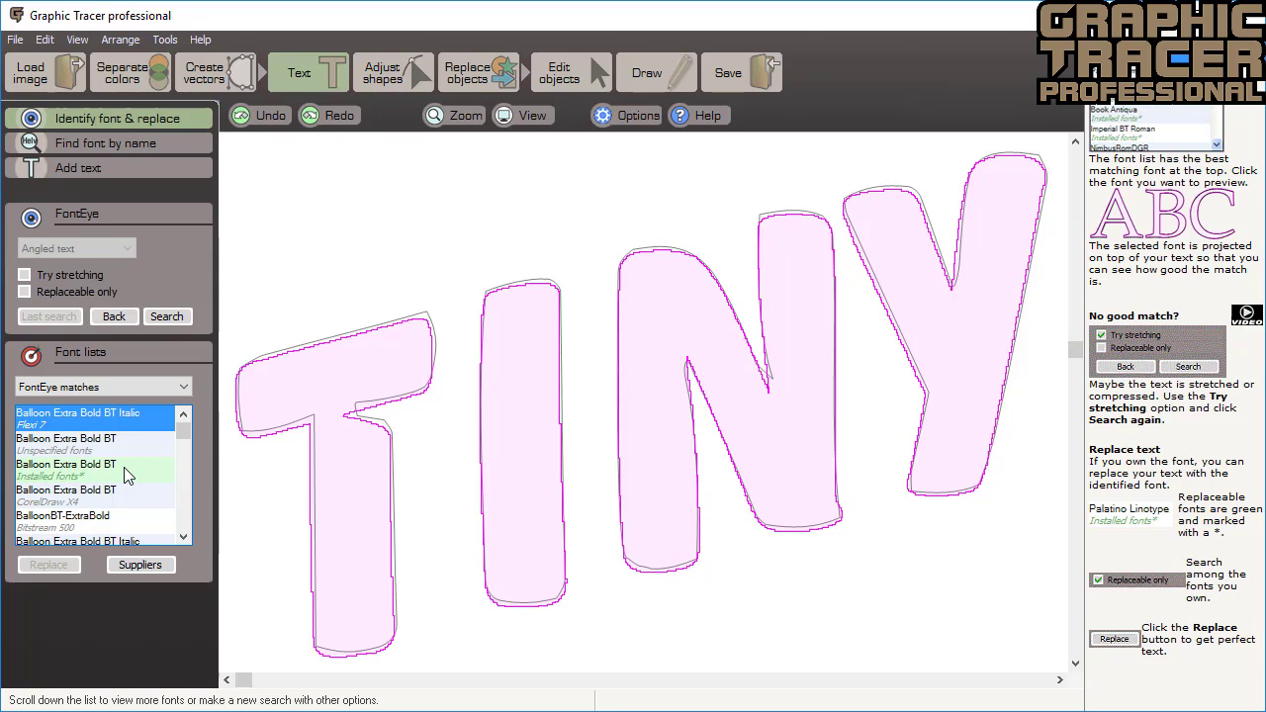
pyautogui.click(127, 476)
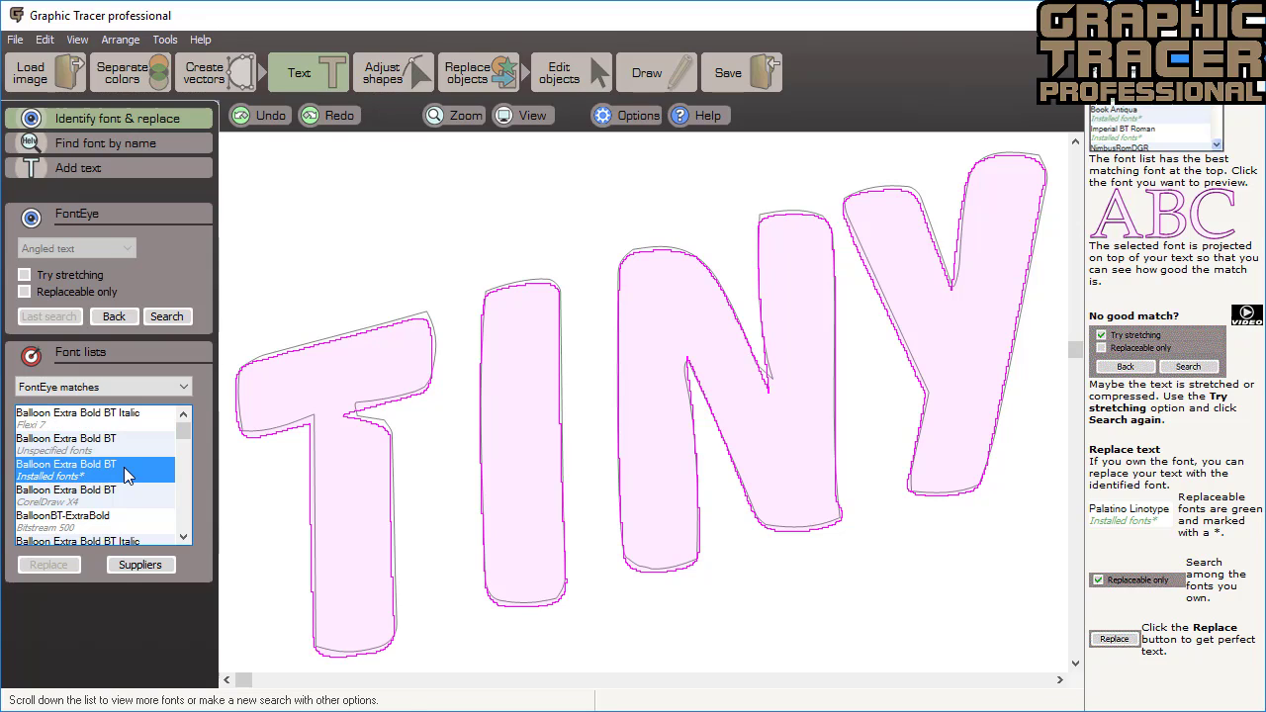
pyautogui.click(337, 502)
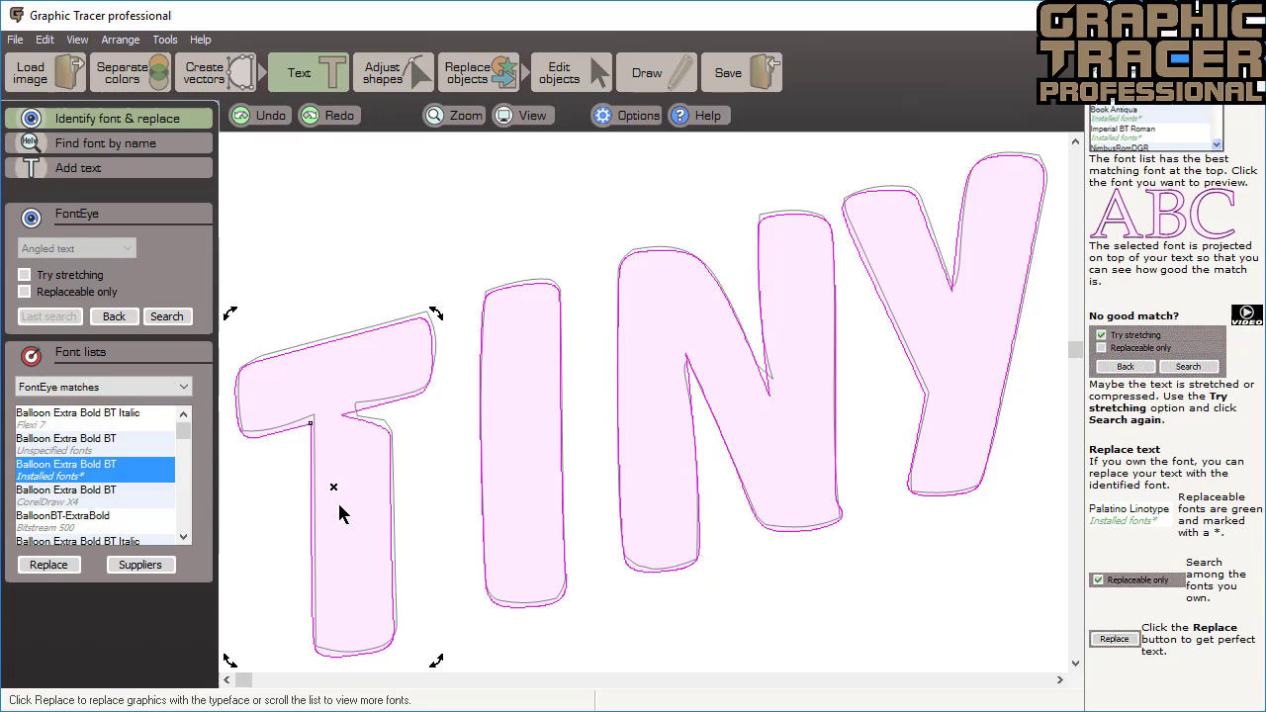
pyautogui.click(333, 490)
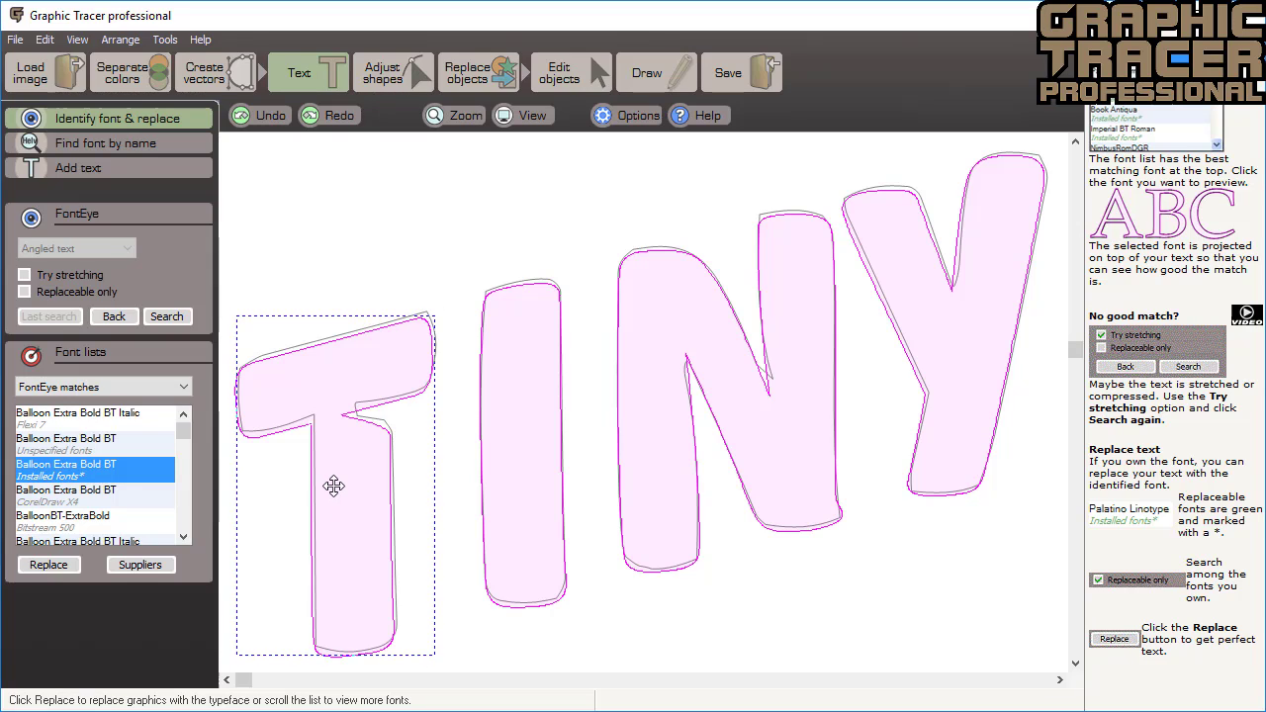
pyautogui.click(334, 485)
pyautogui.click(436, 531)
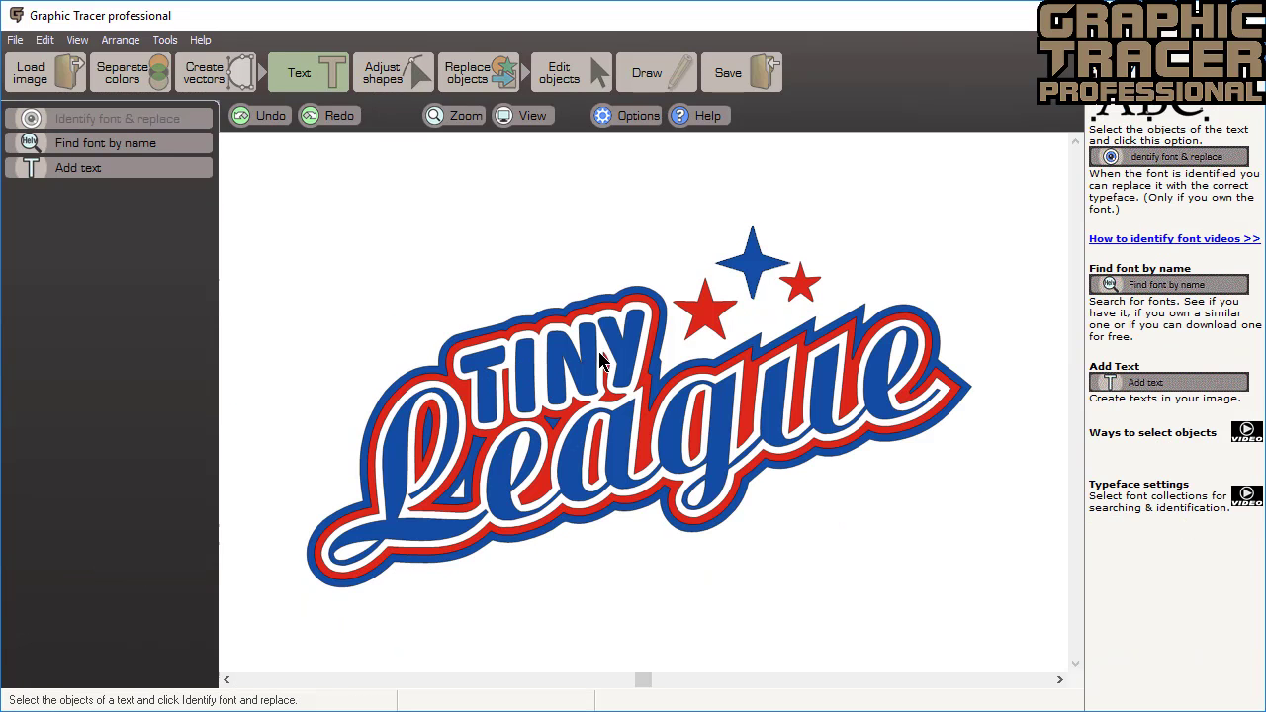
# - Identify League's font as angled text, aligning the baseline and splitting letters into groups
pyautogui.click(396, 510)
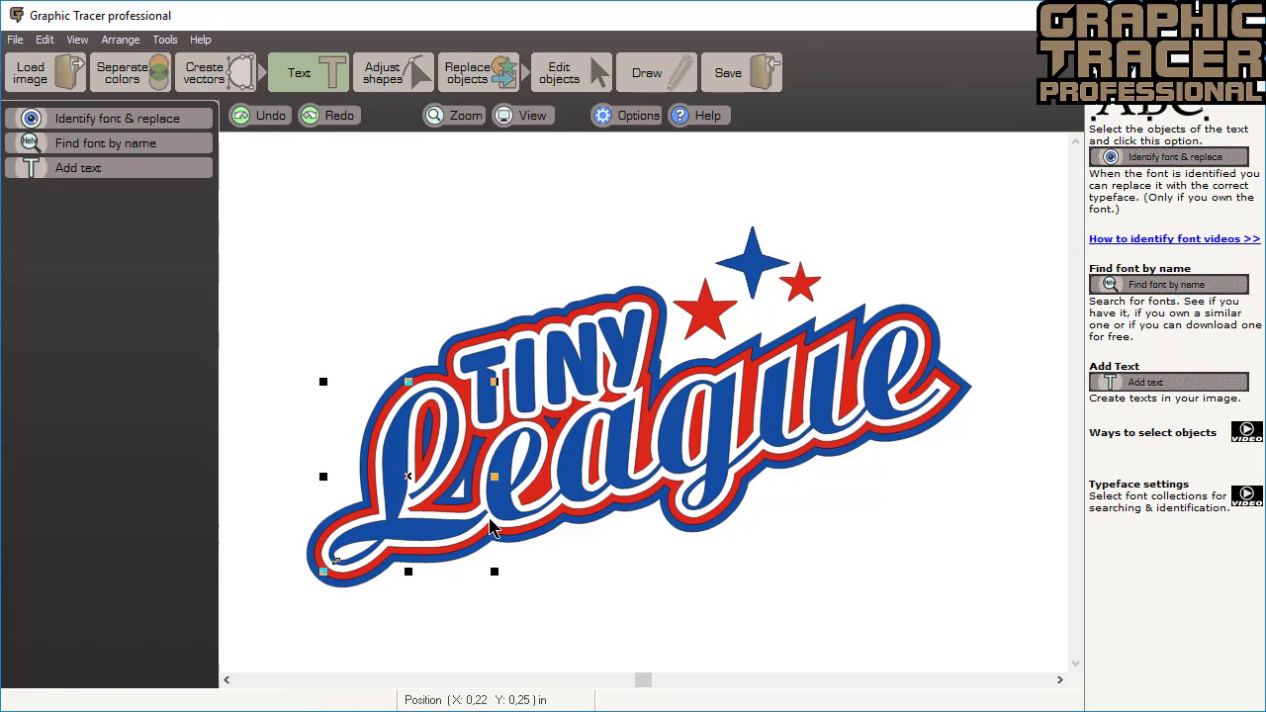
pyautogui.click(176, 122)
pyautogui.click(122, 247)
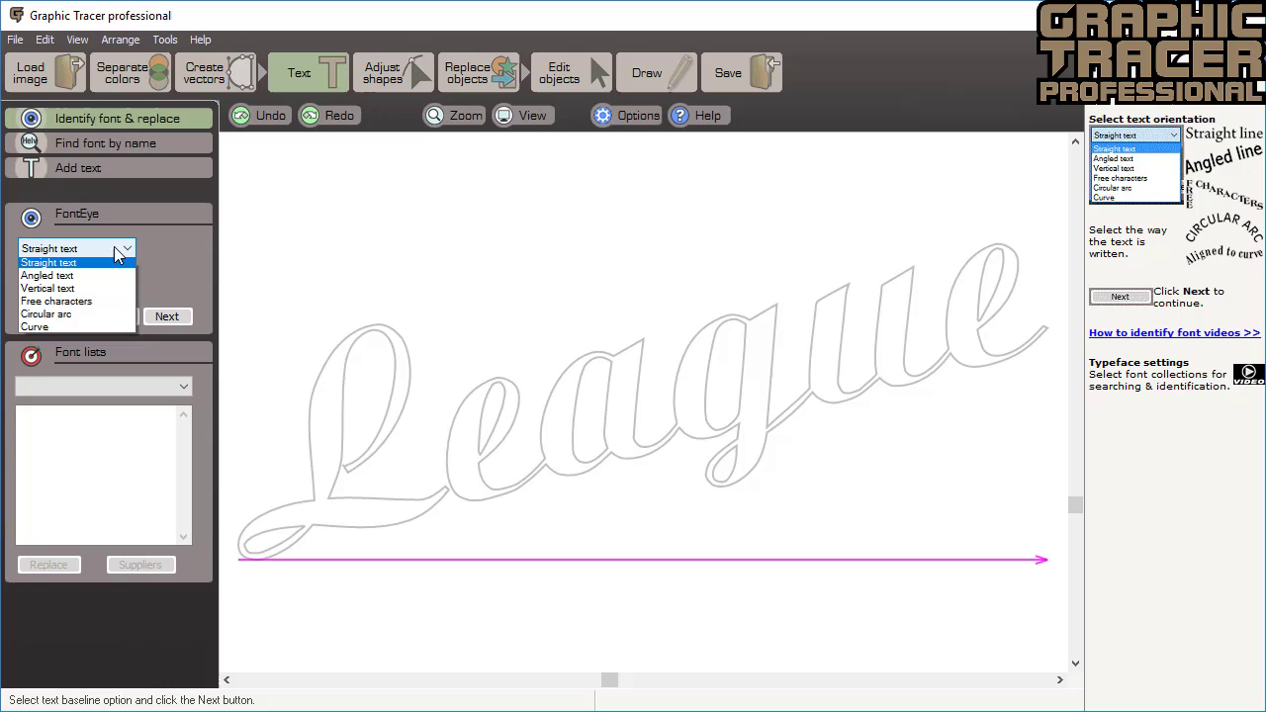
pyautogui.click(108, 279)
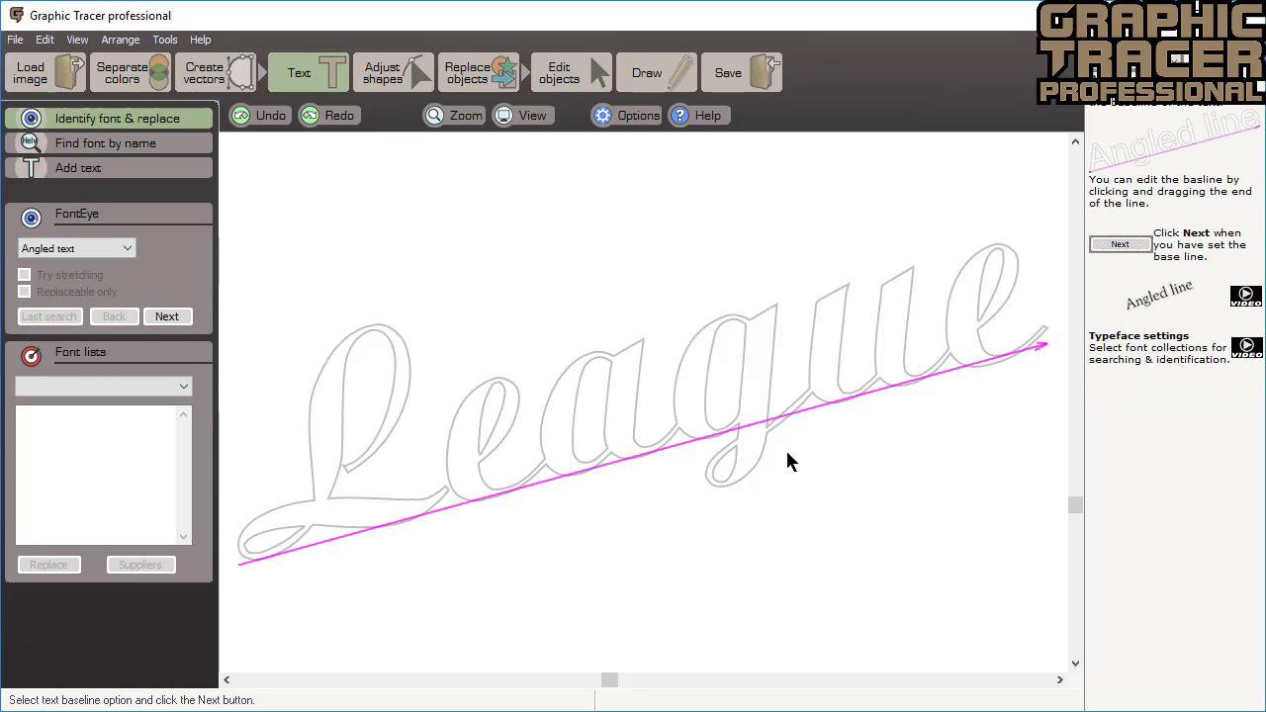
pyautogui.moveTo(1046, 344); pyautogui.dragTo(1050, 350)
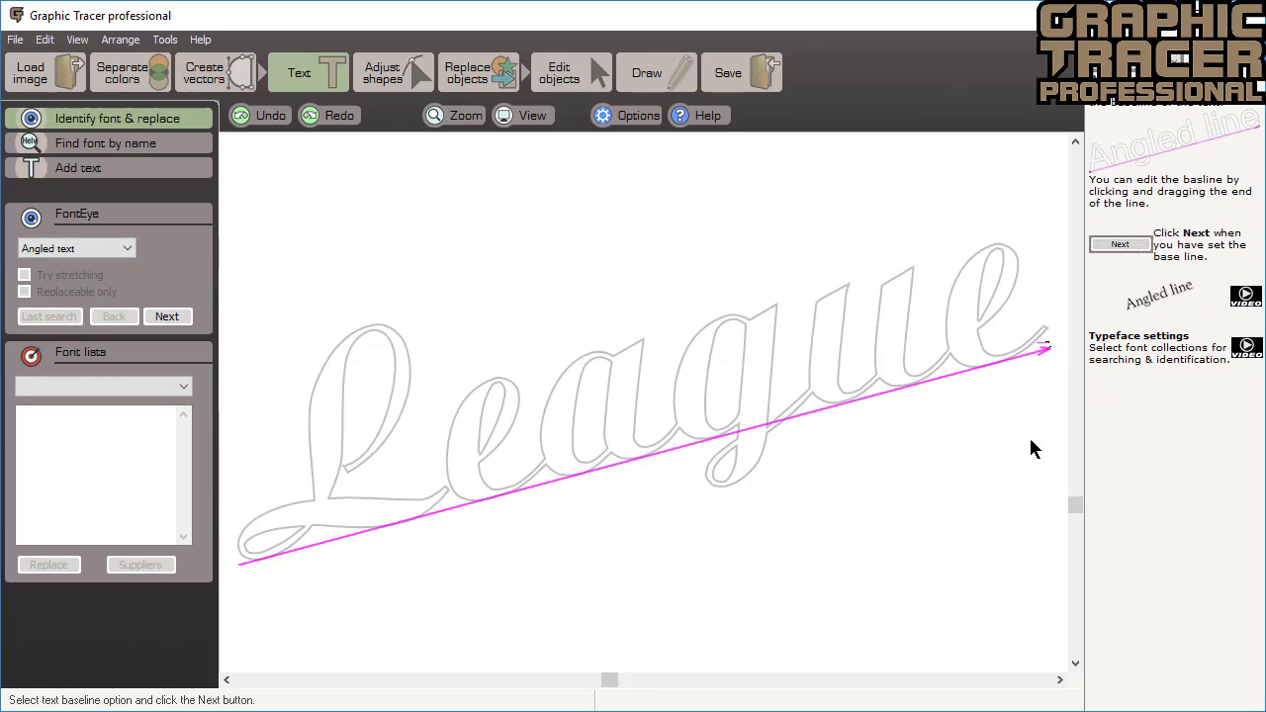
pyautogui.click(181, 315)
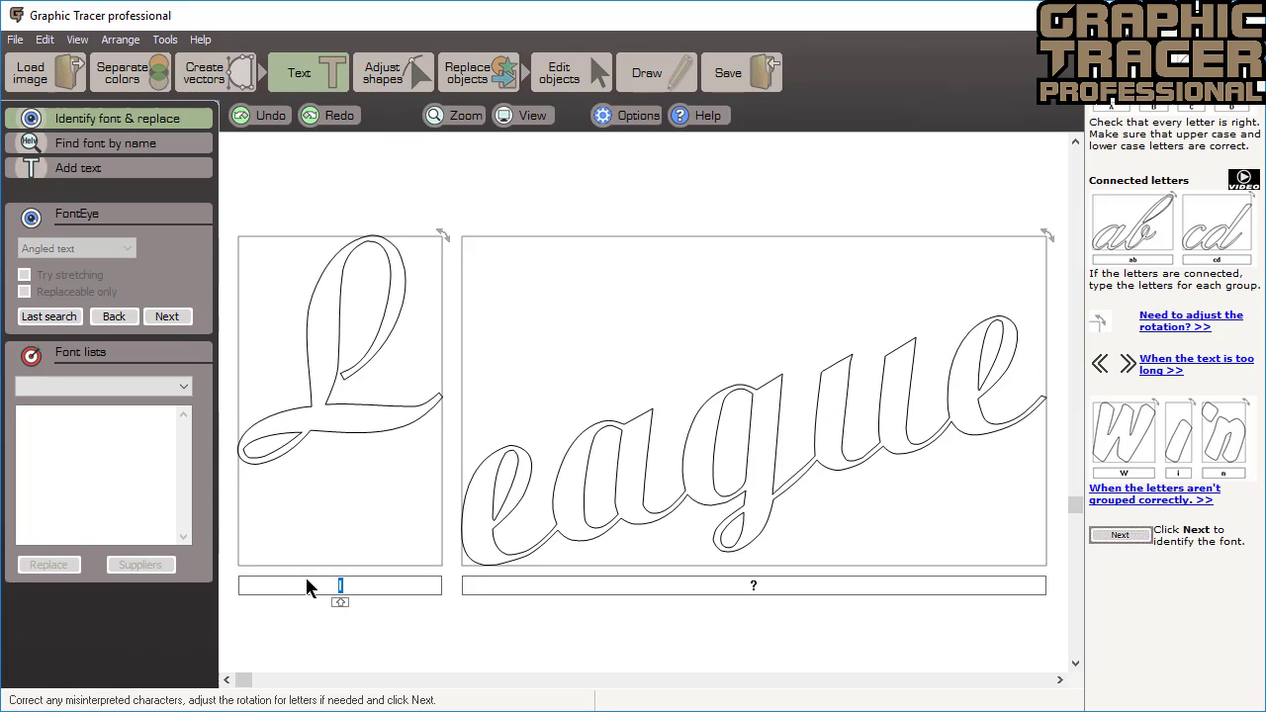
# - Label the second group 'eague' and replace League with the matched Aritus D Bold font
pyautogui.click(702, 587)
pyautogui.write('eague')
pyautogui.click(172, 319)
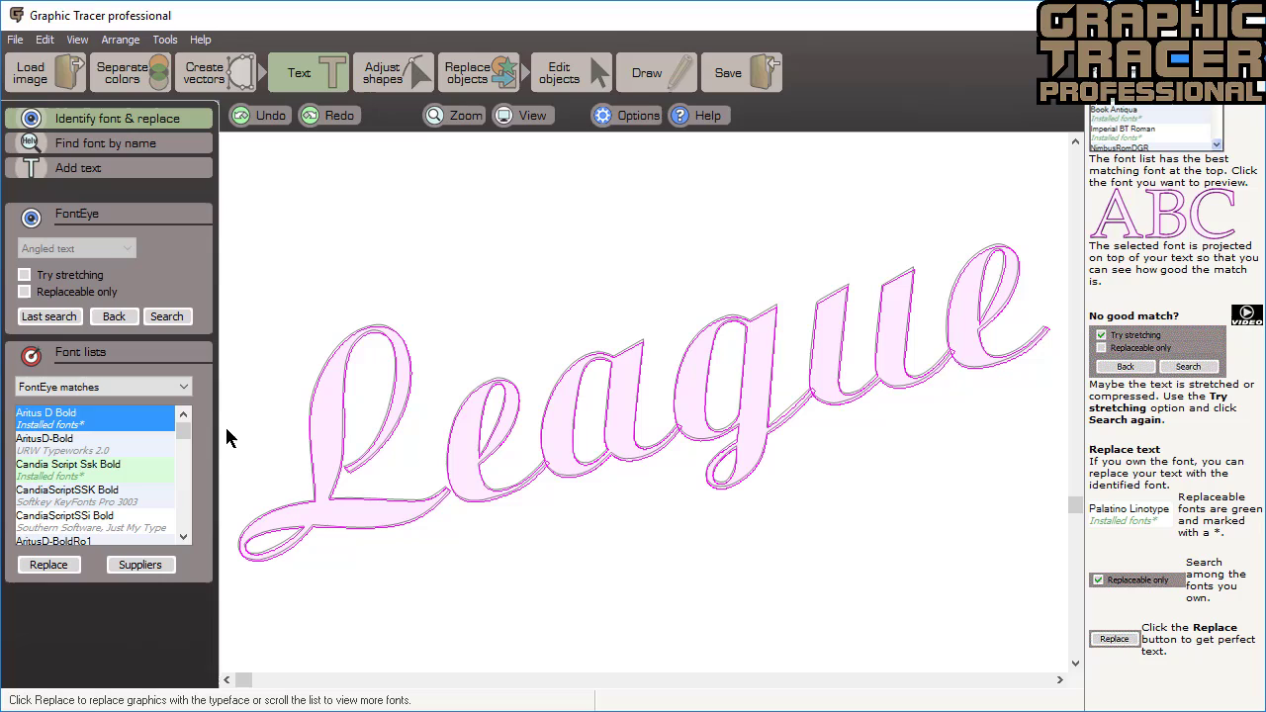
pyautogui.click(65, 567)
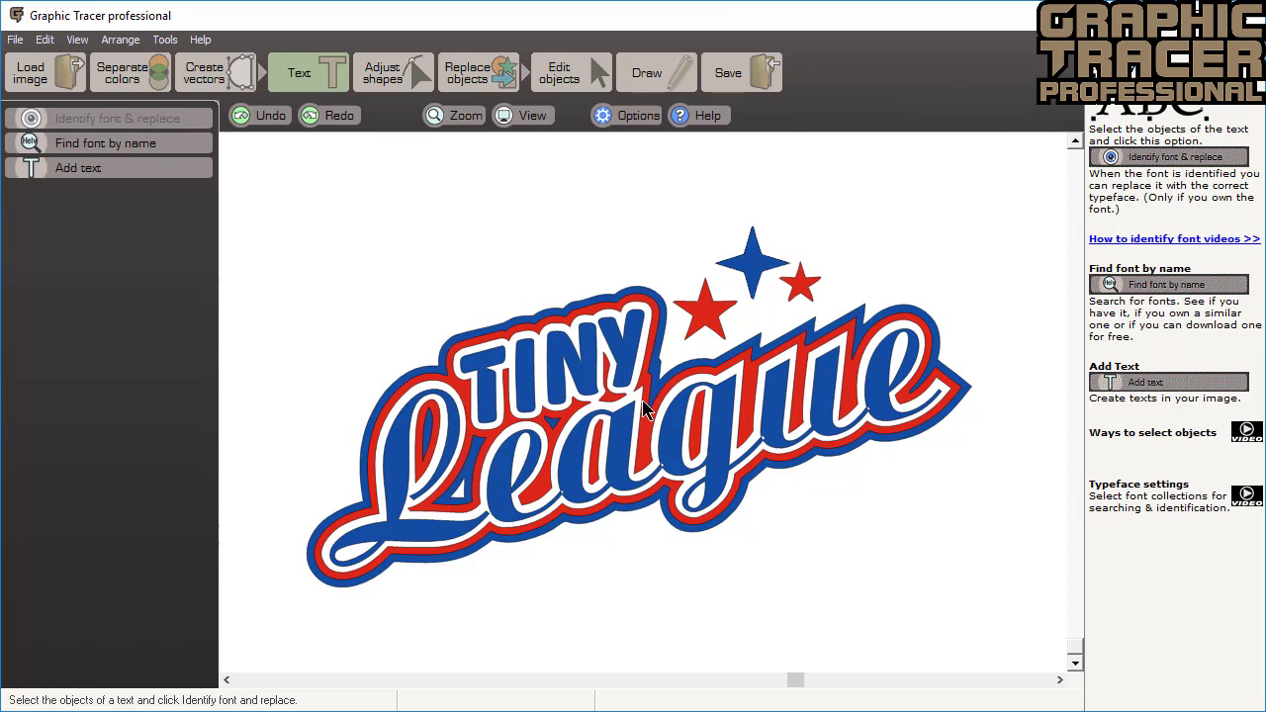
# - Weld the overlapping blue League letter shapes into one using Shaping > Weld
pyautogui.scroll(3, 644, 404)
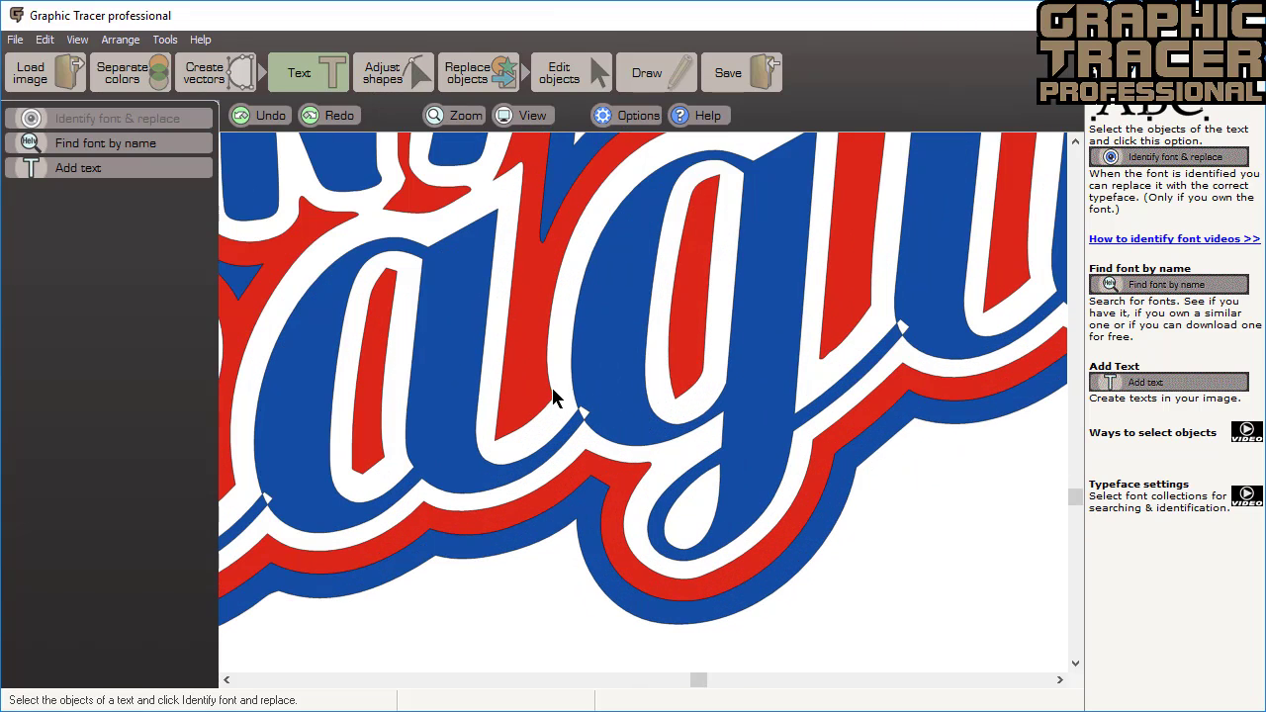
pyautogui.click(609, 431)
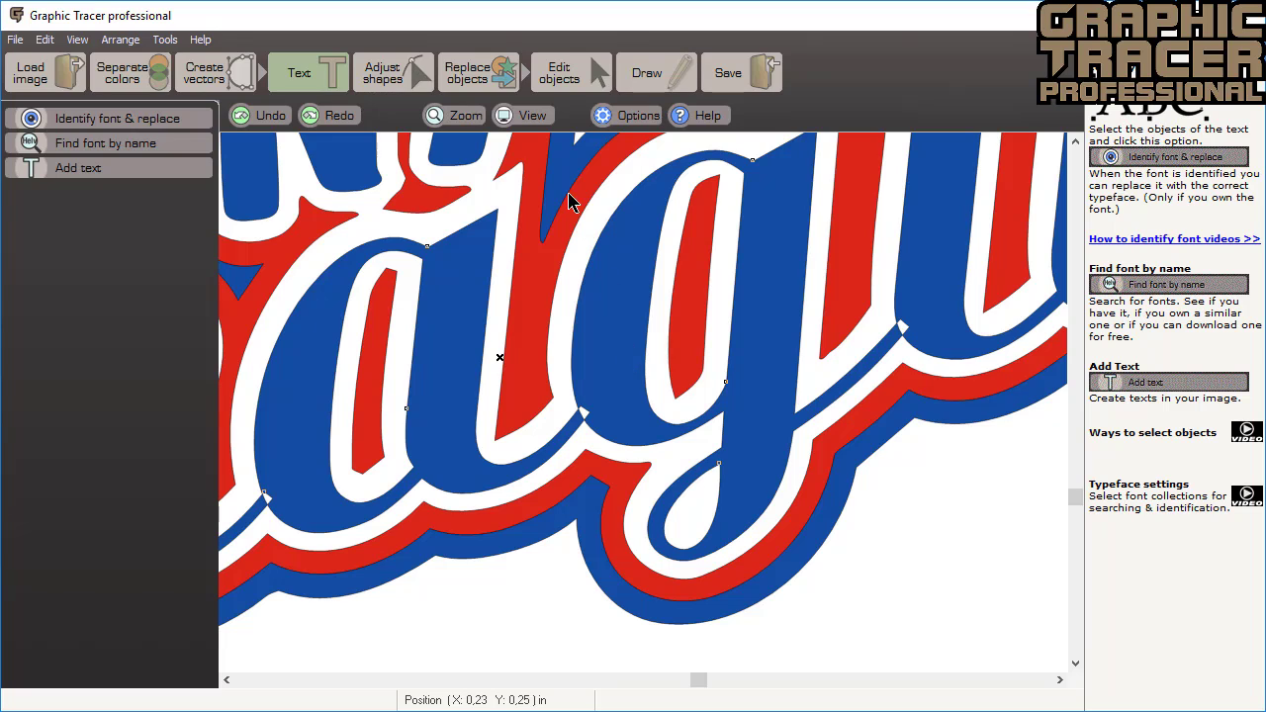
pyautogui.click(542, 75)
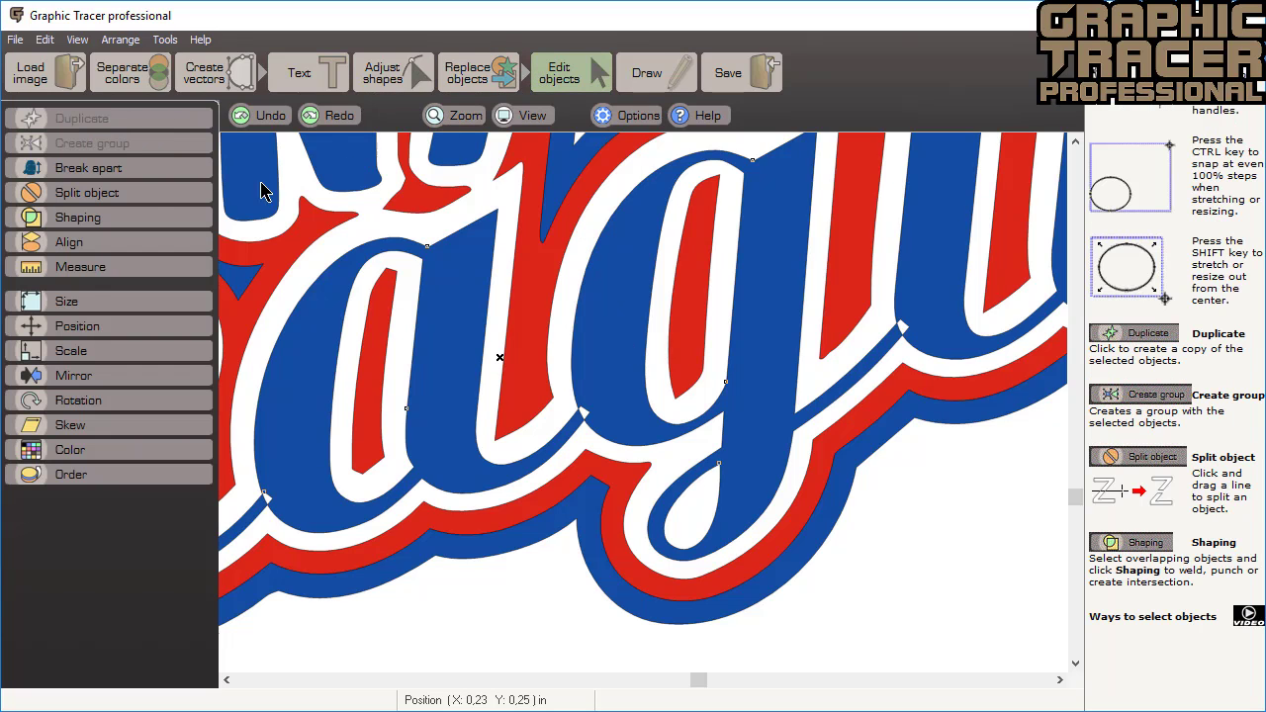
pyautogui.click(132, 216)
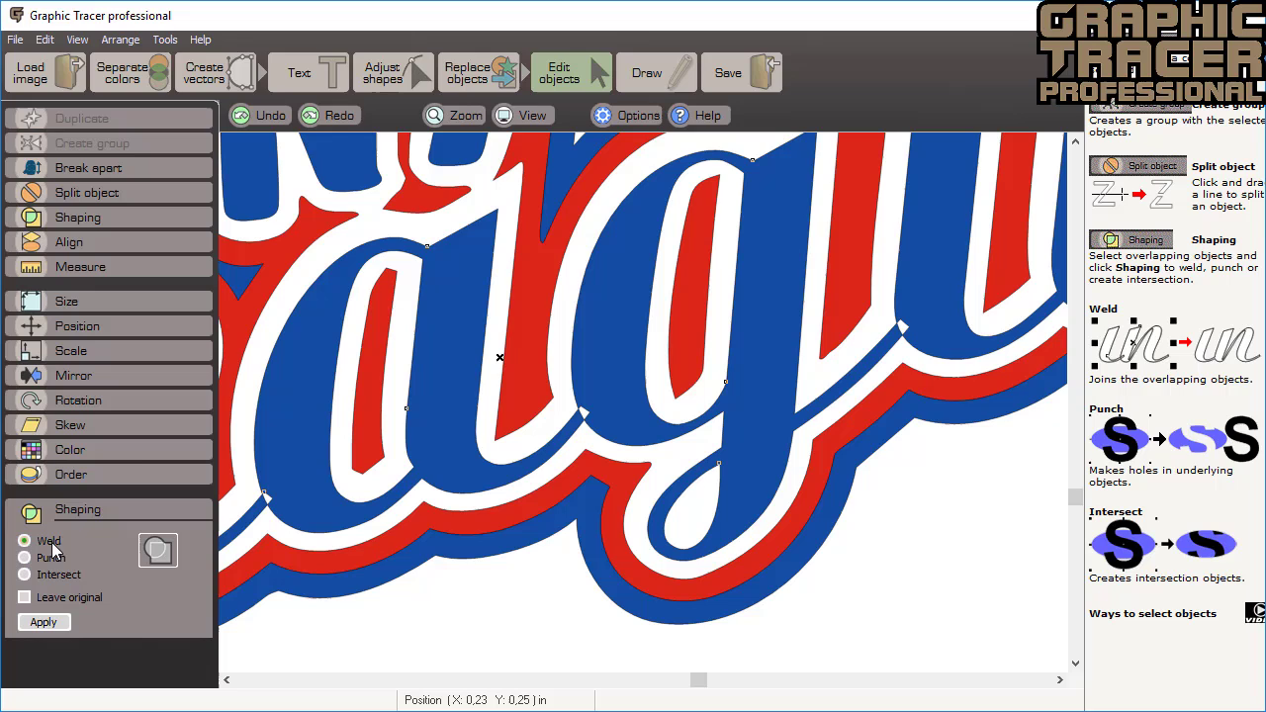
pyautogui.click(65, 628)
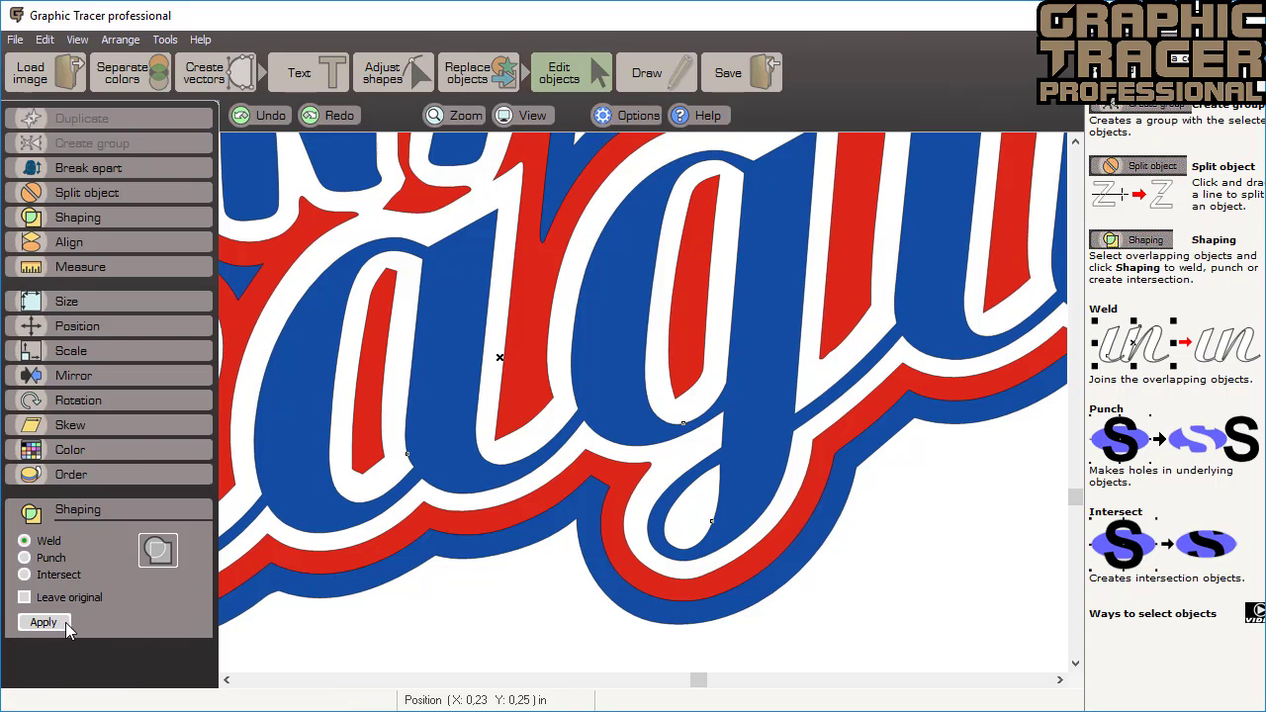
pyautogui.click(425, 624)
pyautogui.scroll(-3, 642, 397)
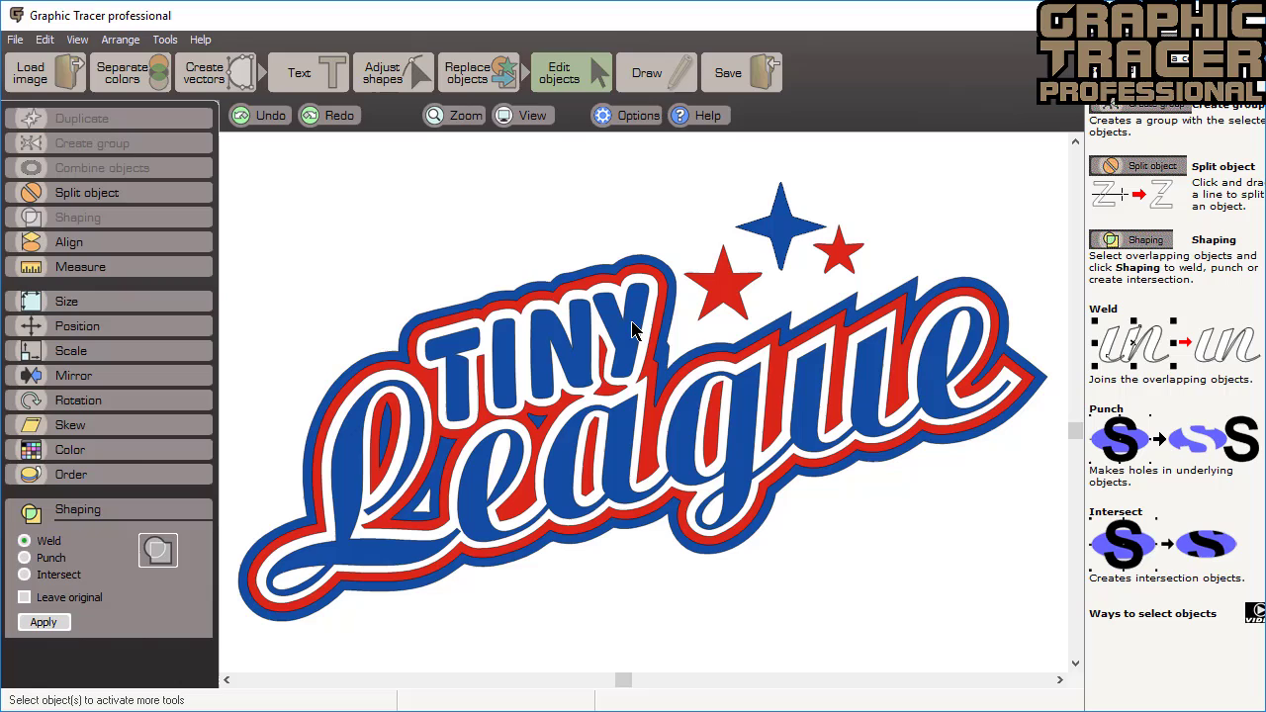
# - Select TINY and all dark-blue shapes, then preview a recalculated contour
pyautogui.click(507, 384)
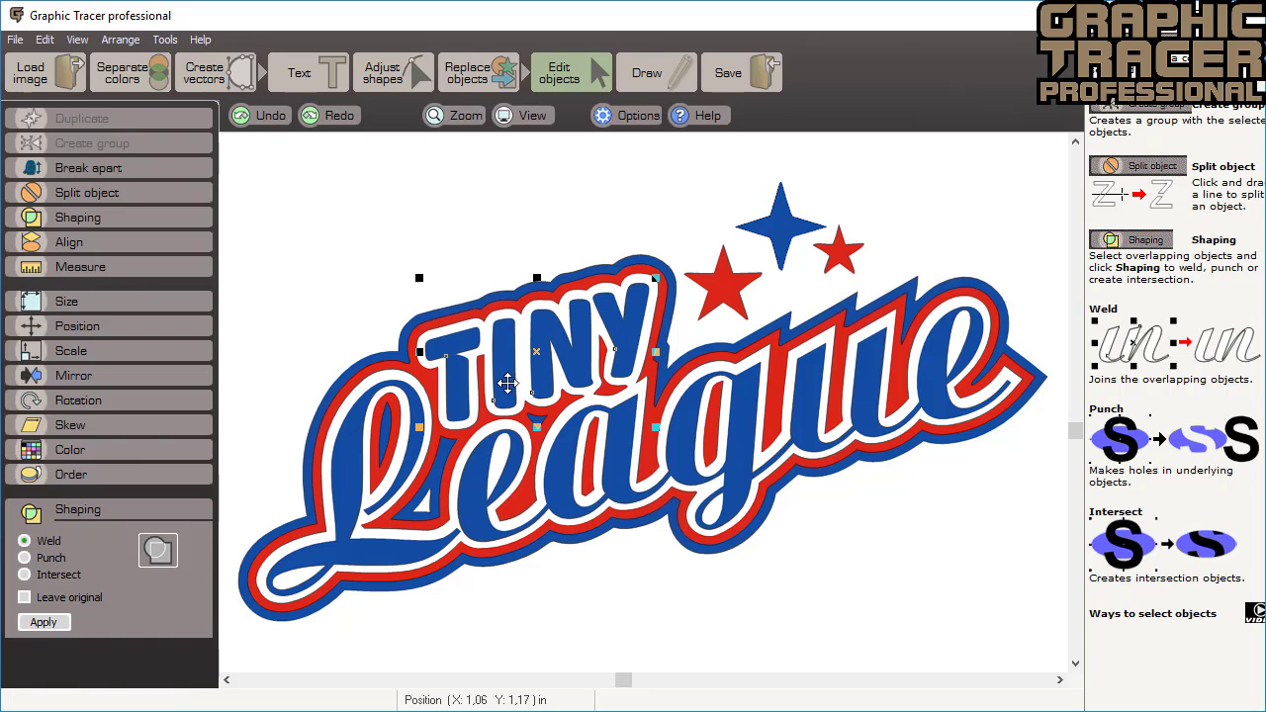
pyautogui.keyDown('shift'); pyautogui.click(486, 500); pyautogui.keyUp('shift')
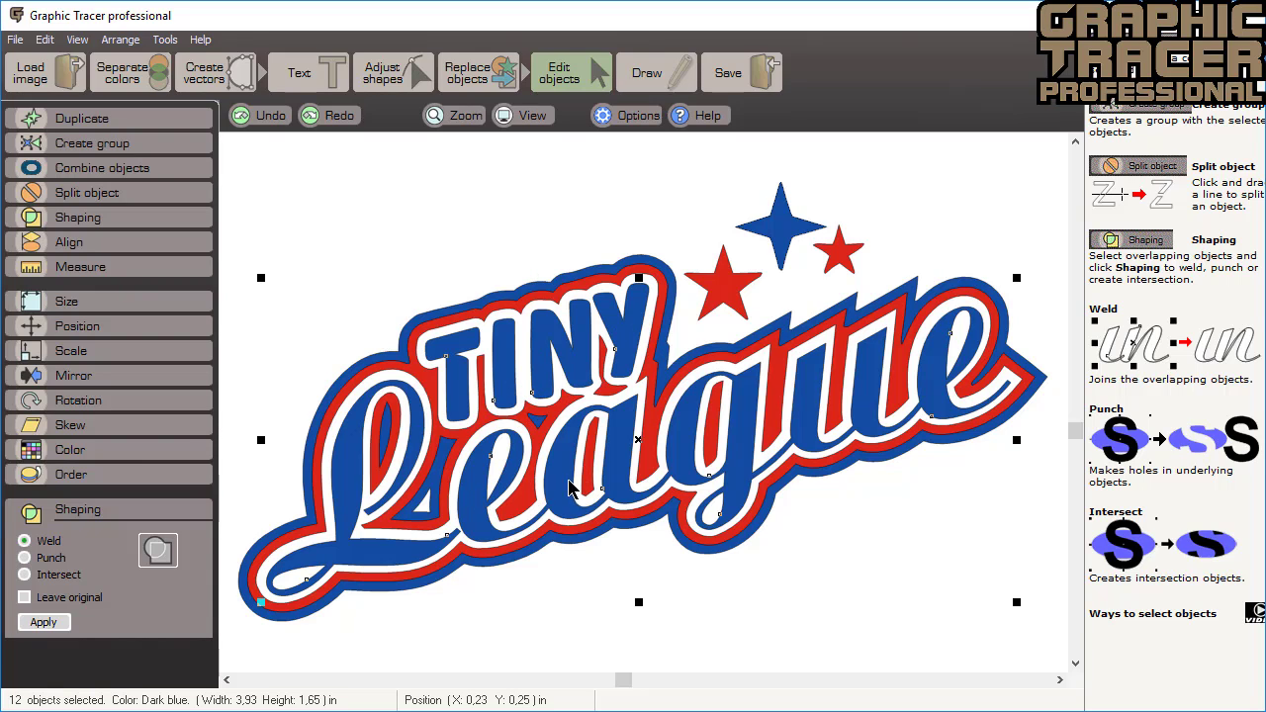
pyautogui.click(480, 68)
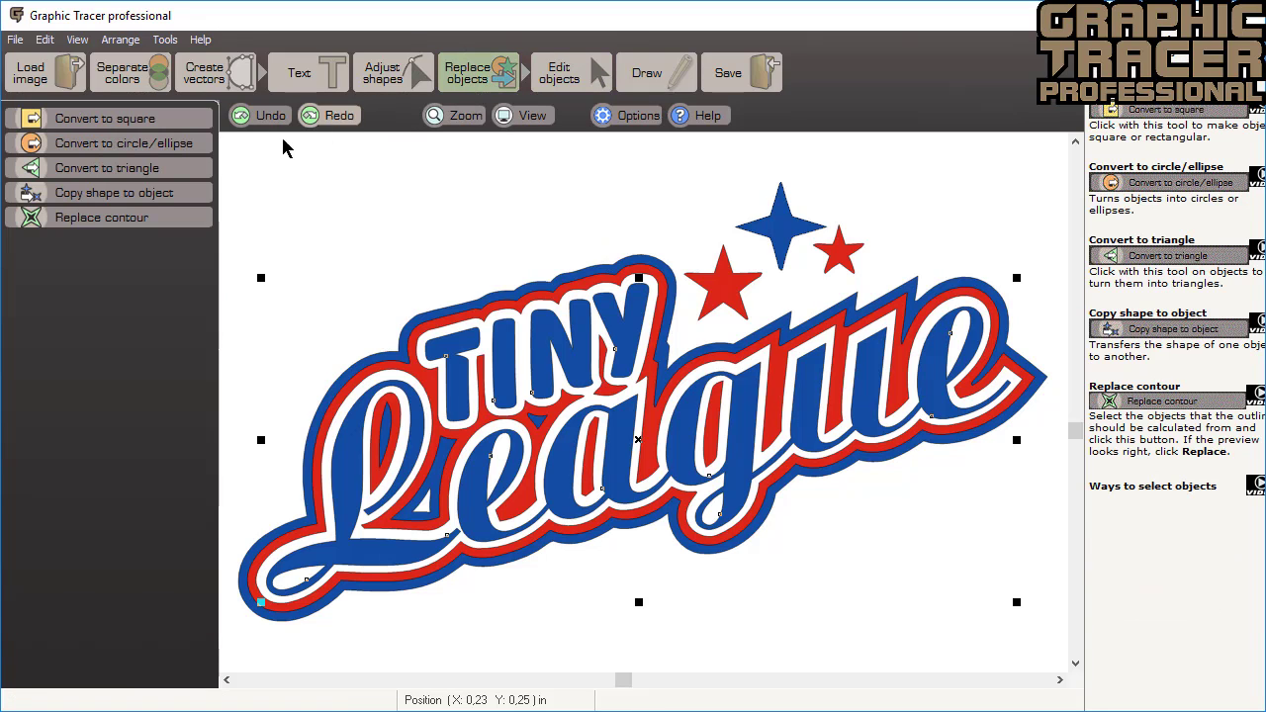
pyautogui.click(189, 218)
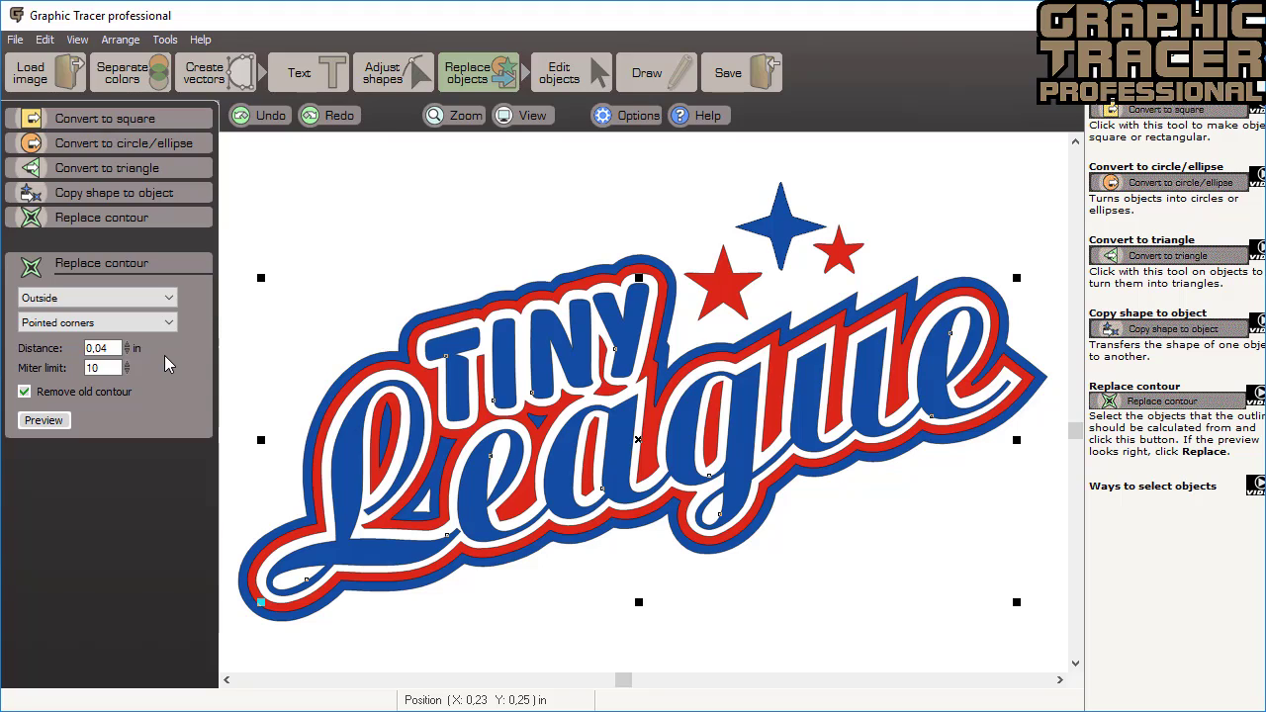
pyautogui.click(46, 420)
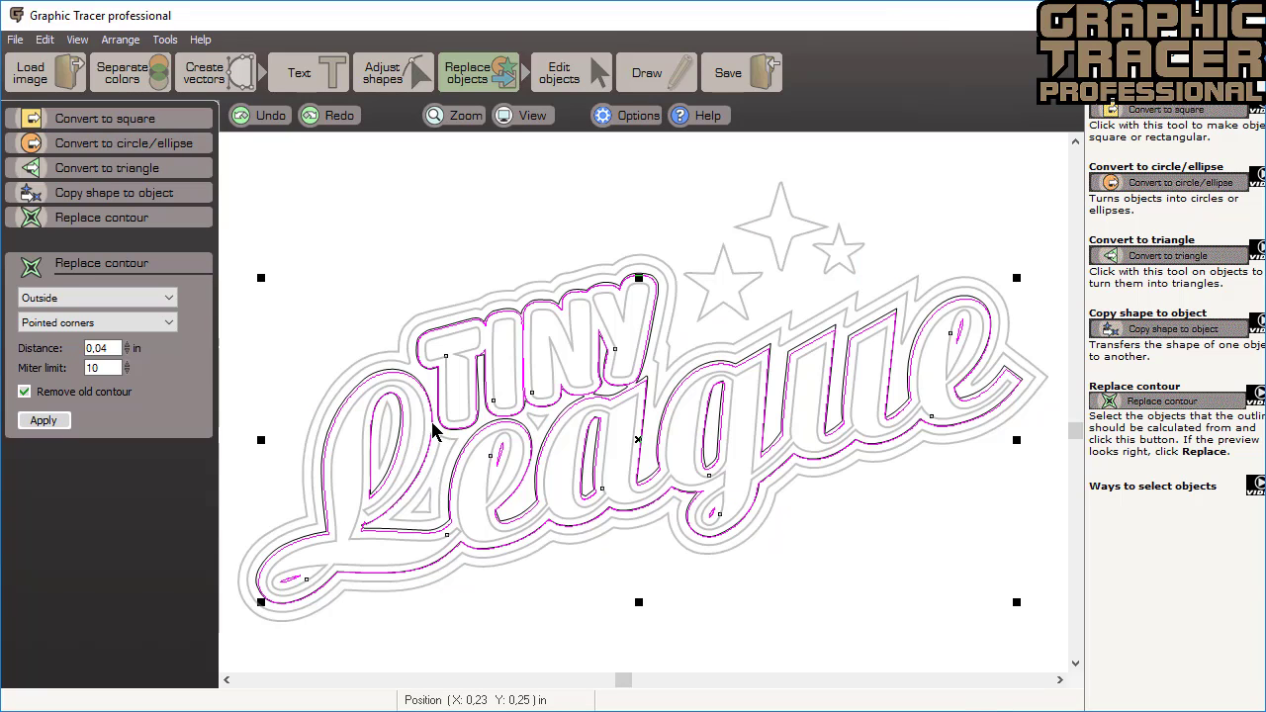
# - Set the outside contour distance to 0.05 in with pointed corners and apply it
pyautogui.scroll(3, 410, 395)
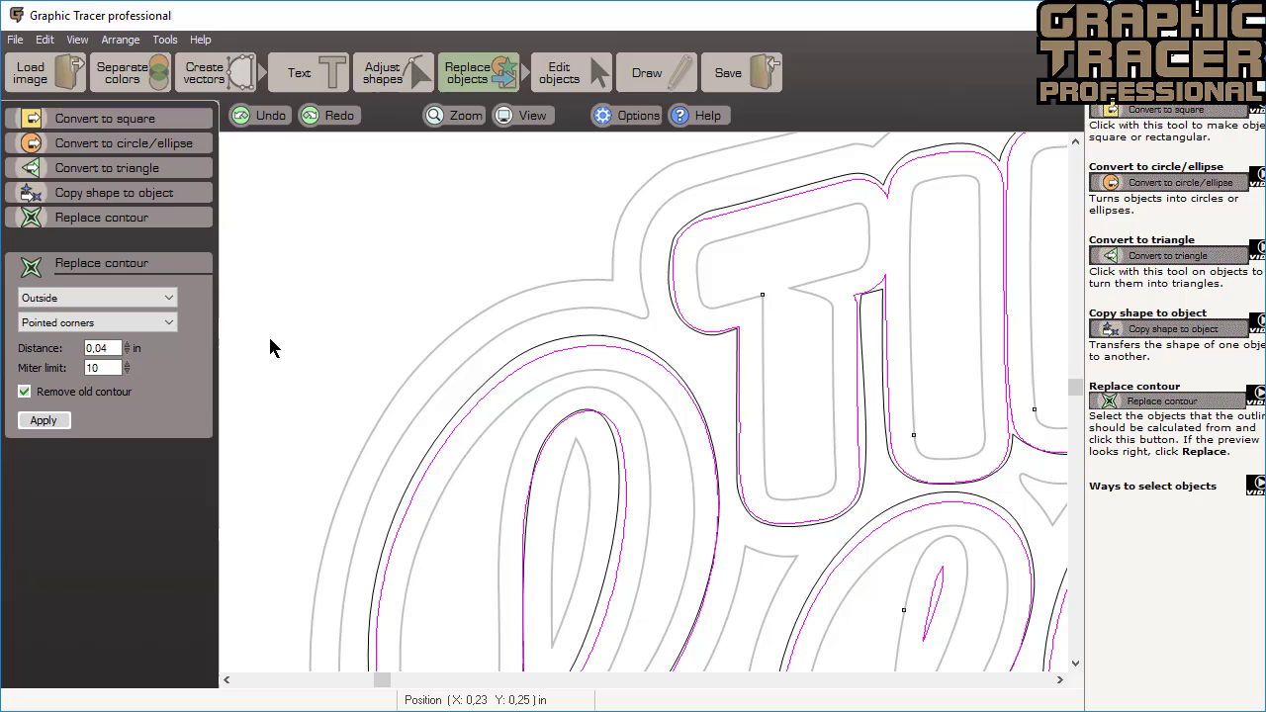
pyautogui.click(126, 344)
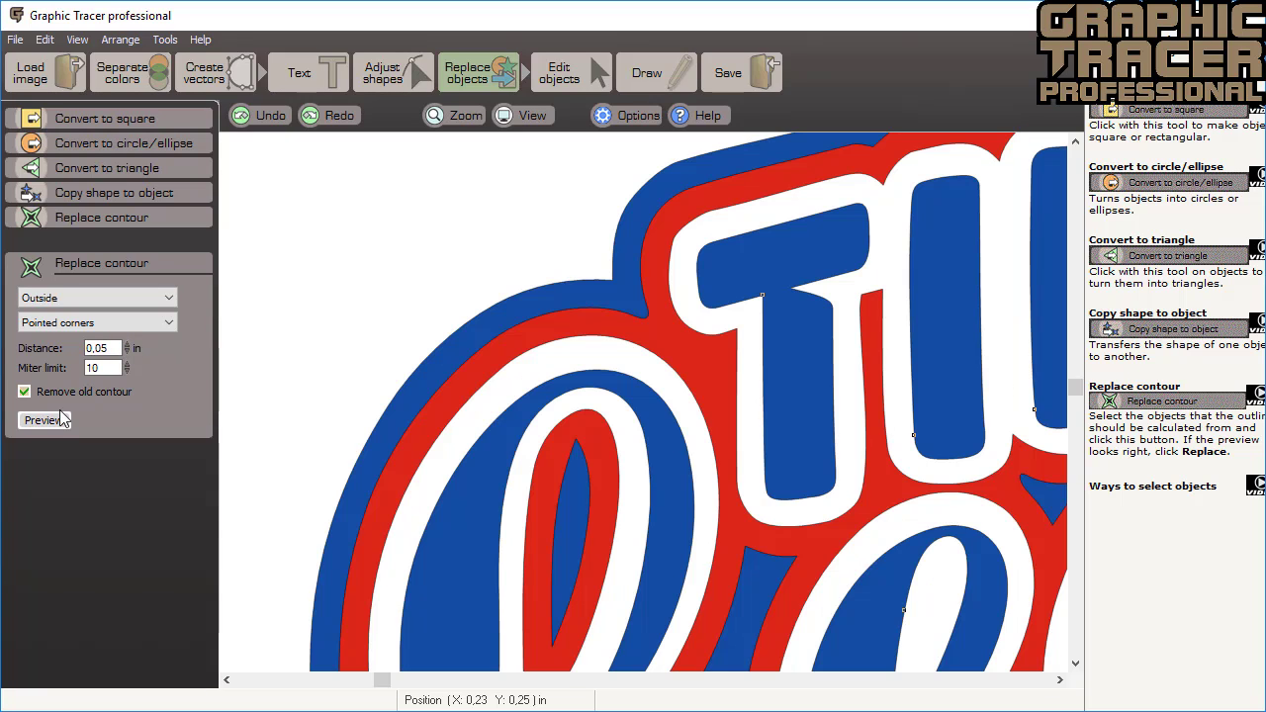
pyautogui.click(55, 424)
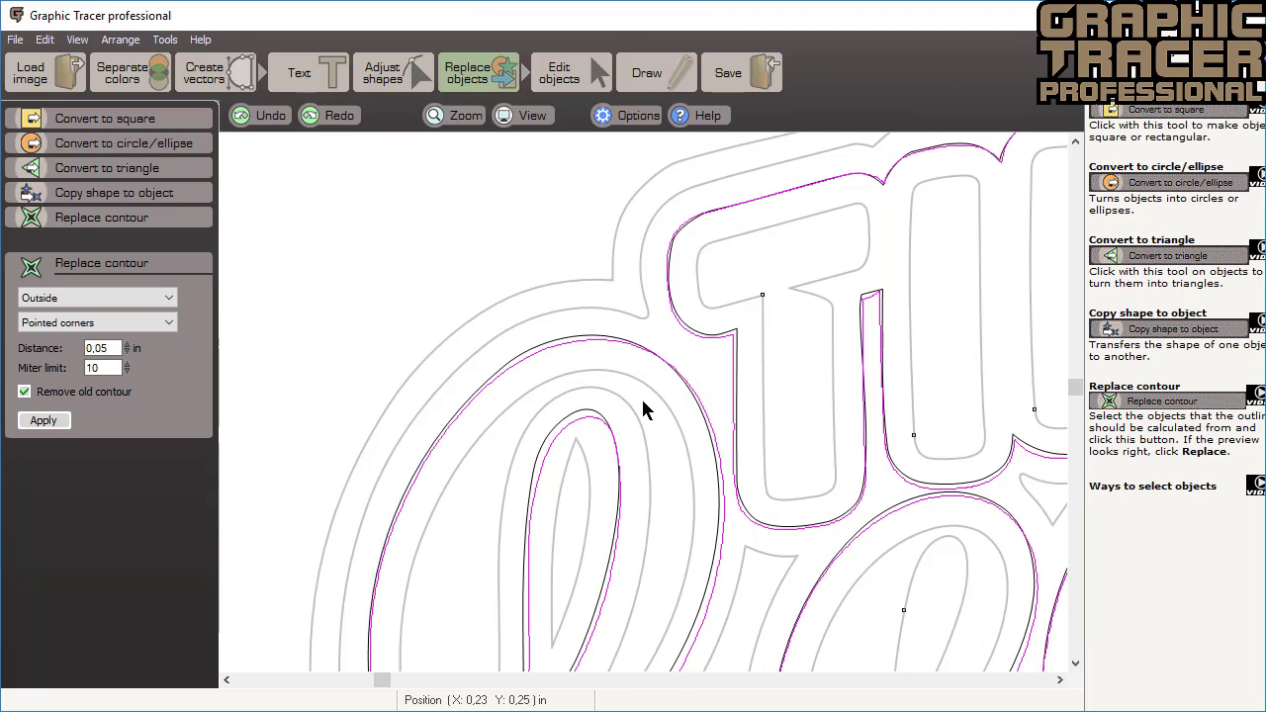
pyautogui.scroll(-3, 643, 410)
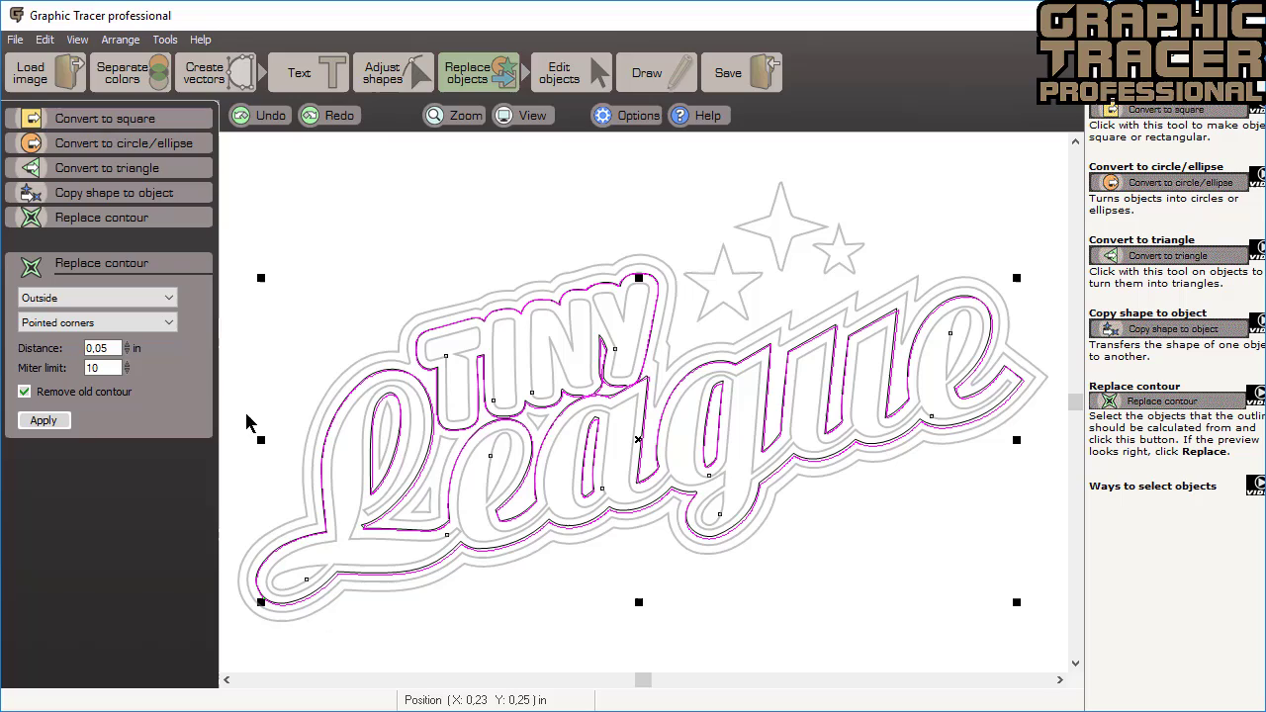
pyautogui.click(43, 421)
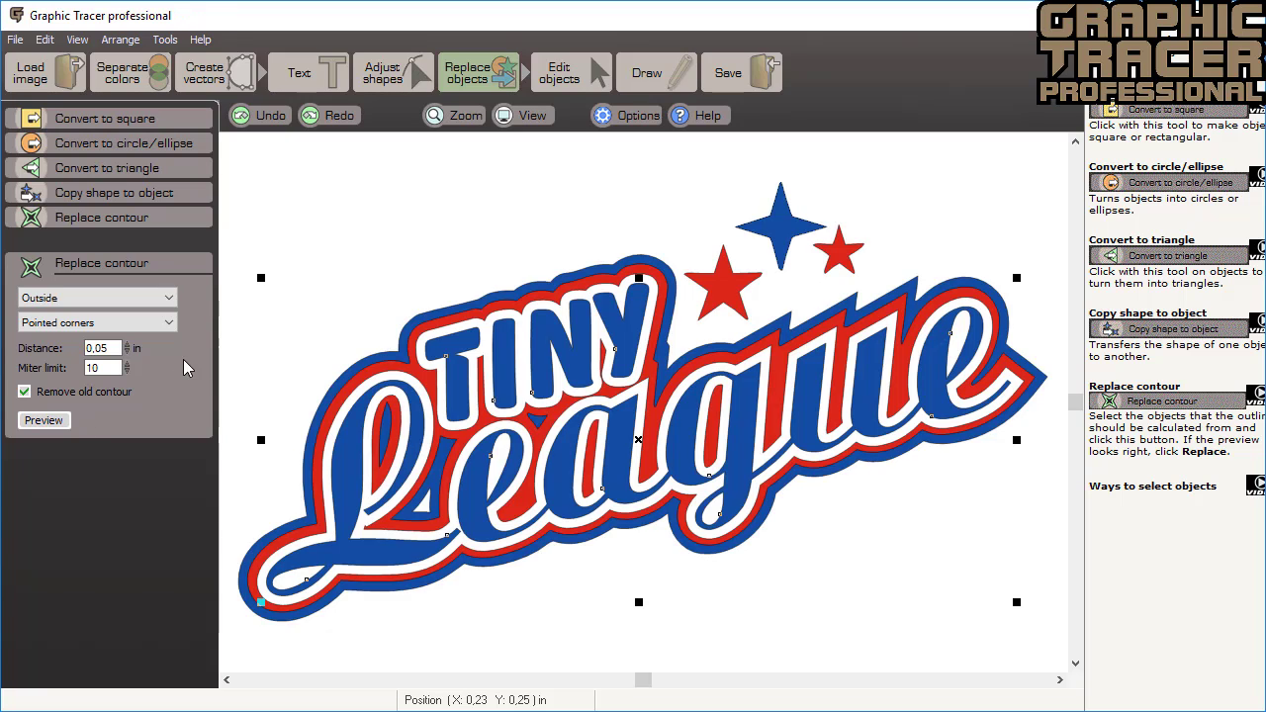
# - Raise the contour distance to 0.10 in and preview it
pyautogui.doubleClick(128, 345)
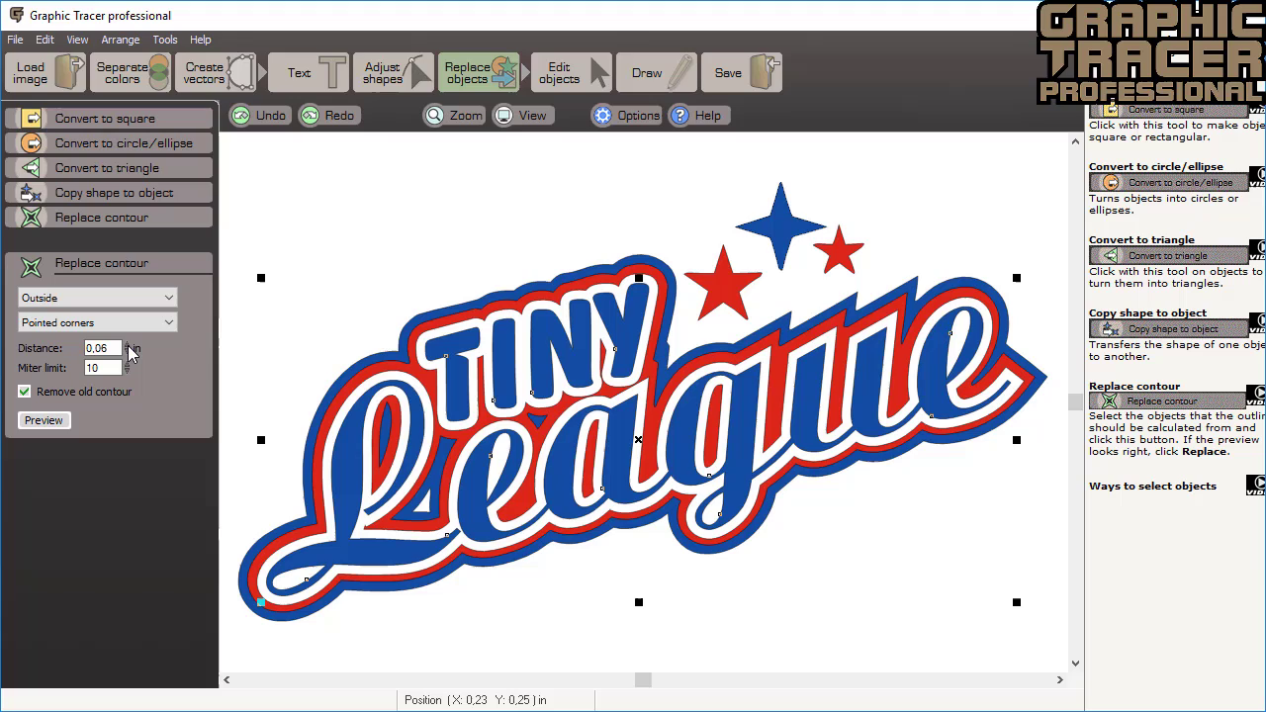
pyautogui.click(127, 344)
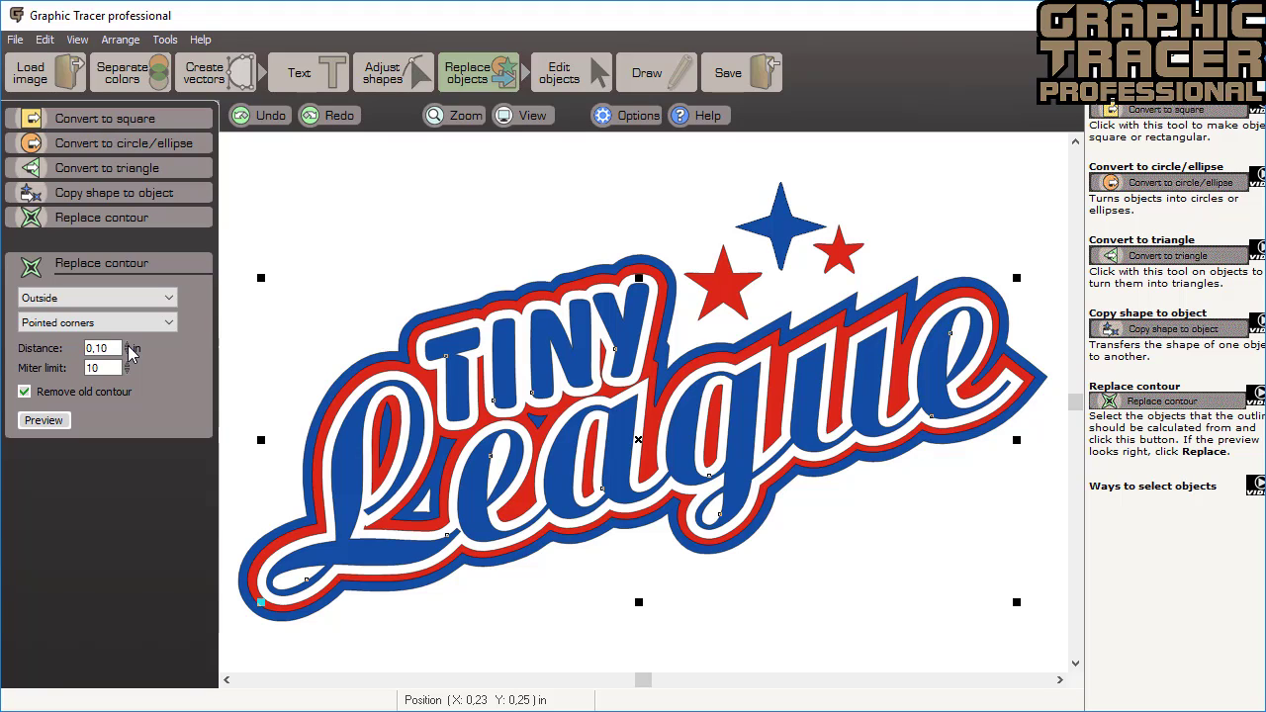
pyautogui.click(57, 421)
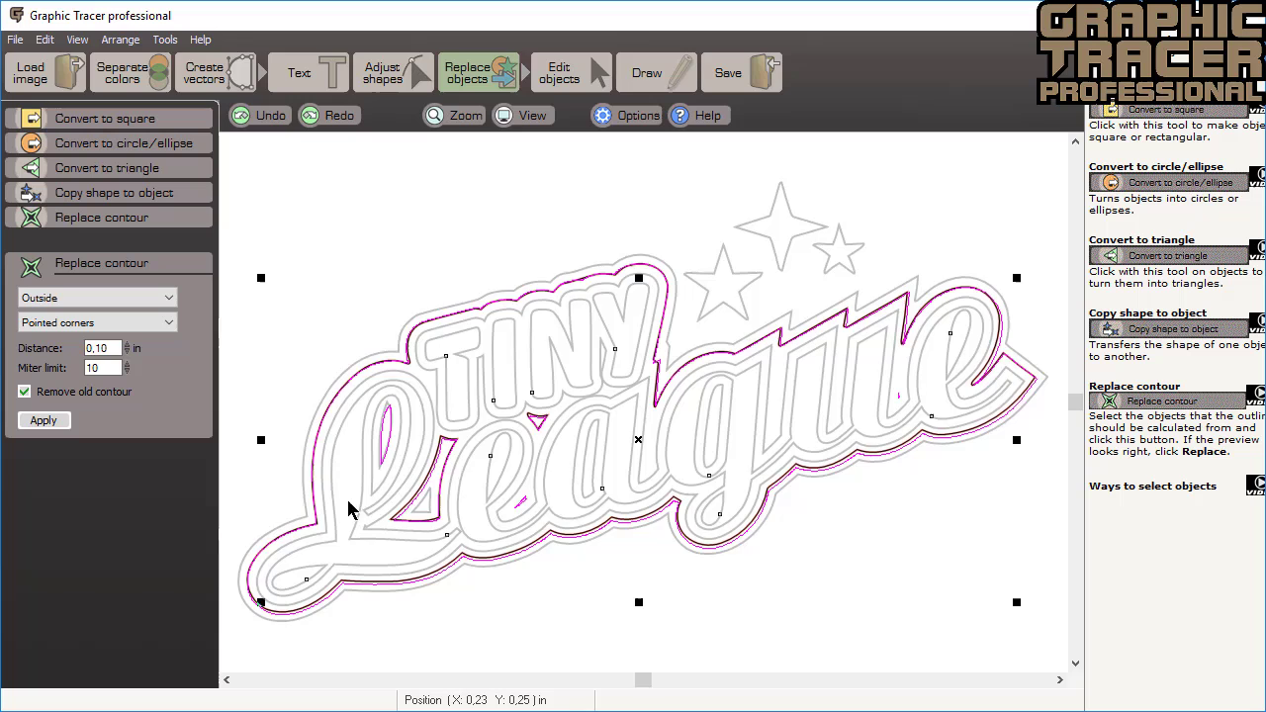
pyautogui.scroll(3, 406, 474)
pyautogui.scroll(3, 643, 407)
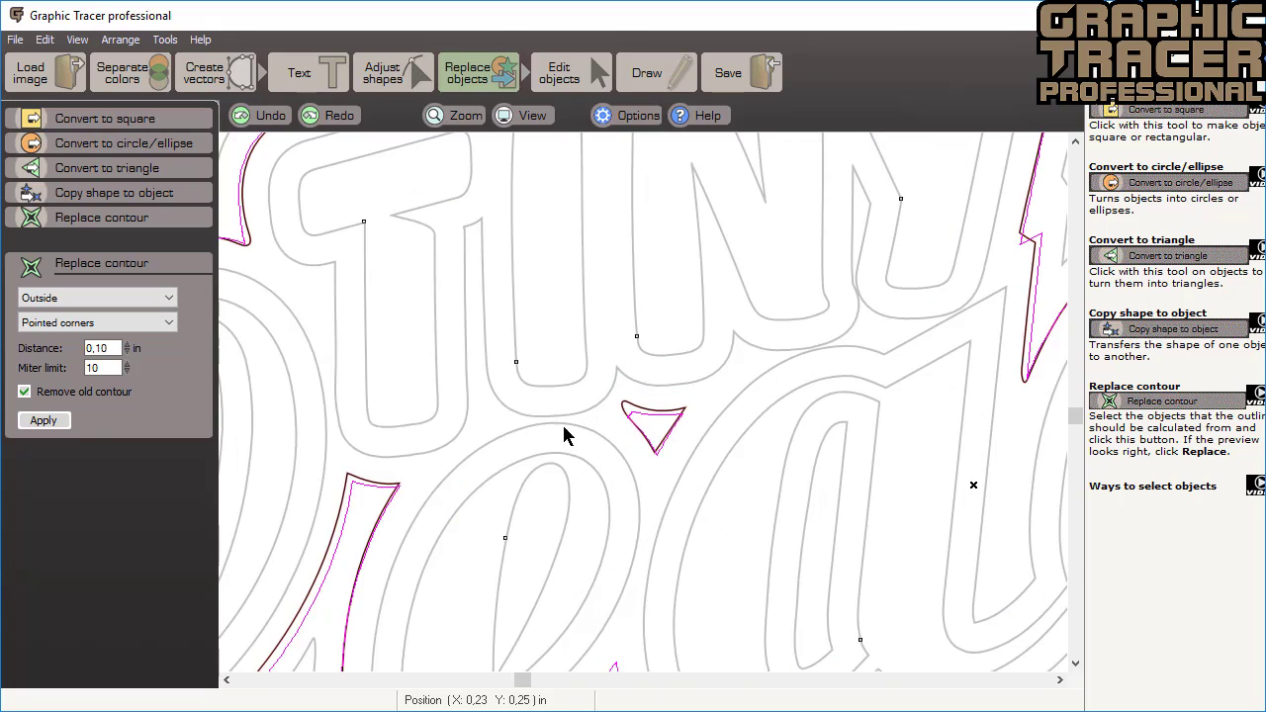
# - Add the inner teardrop shape to the selection and apply the 0.10 in contour
pyautogui.click(227, 680)
pyautogui.click(227, 680)
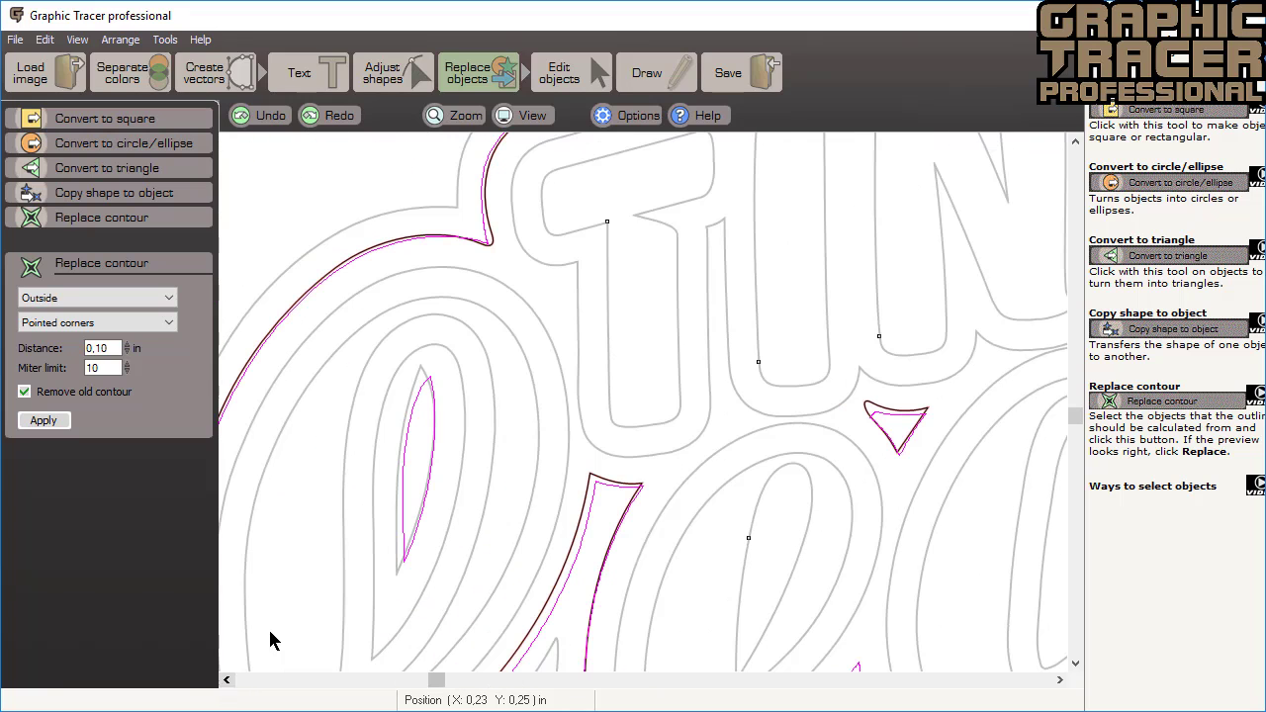
pyautogui.click(411, 411)
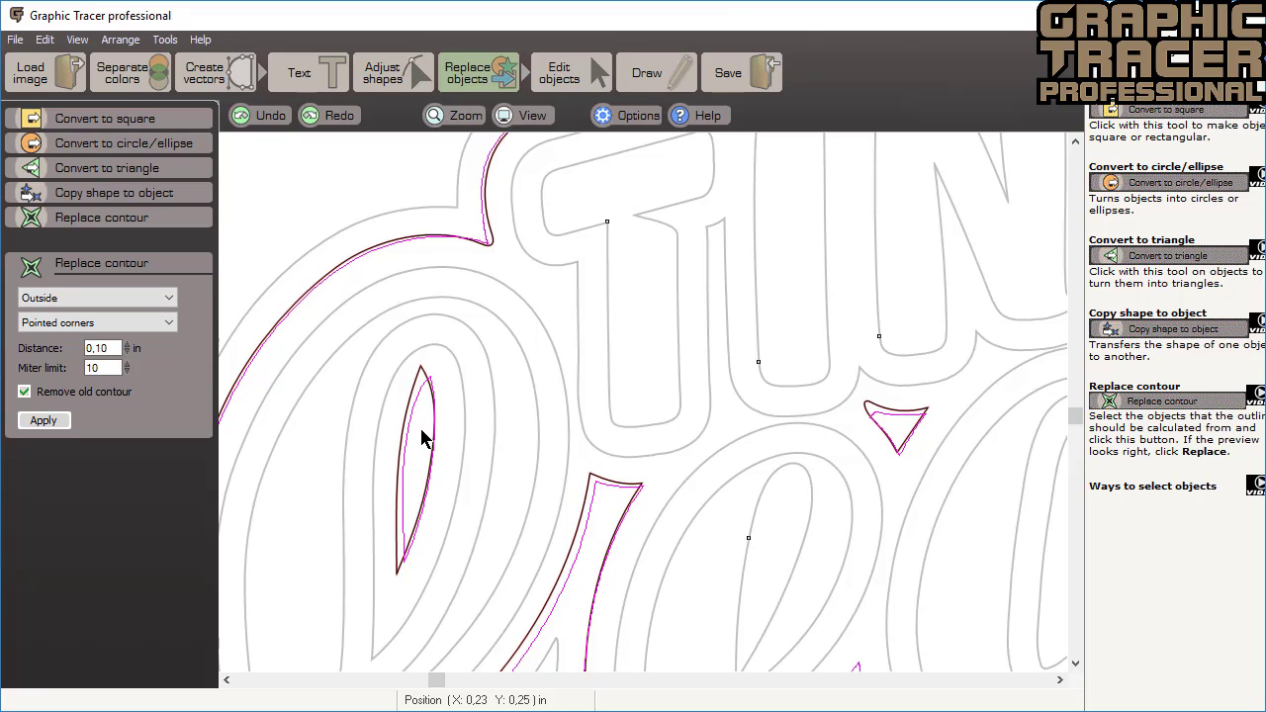
pyautogui.scroll(-3, 421, 438)
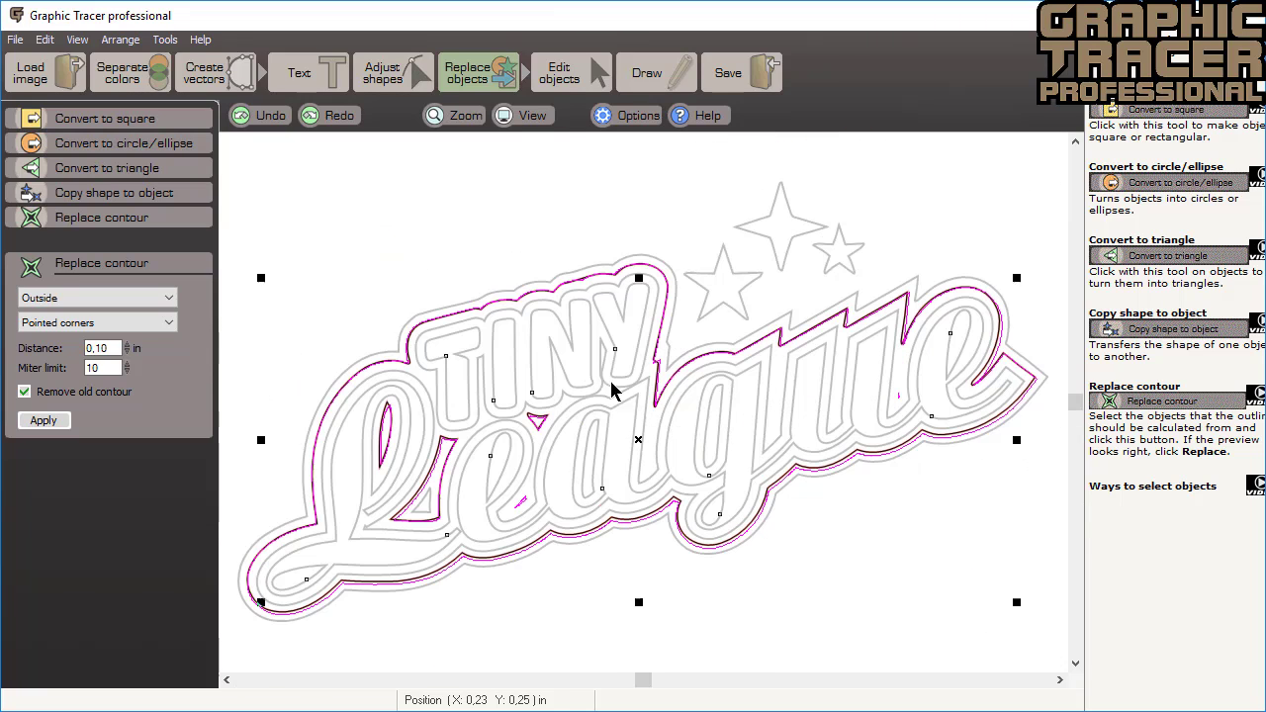
pyautogui.click(43, 421)
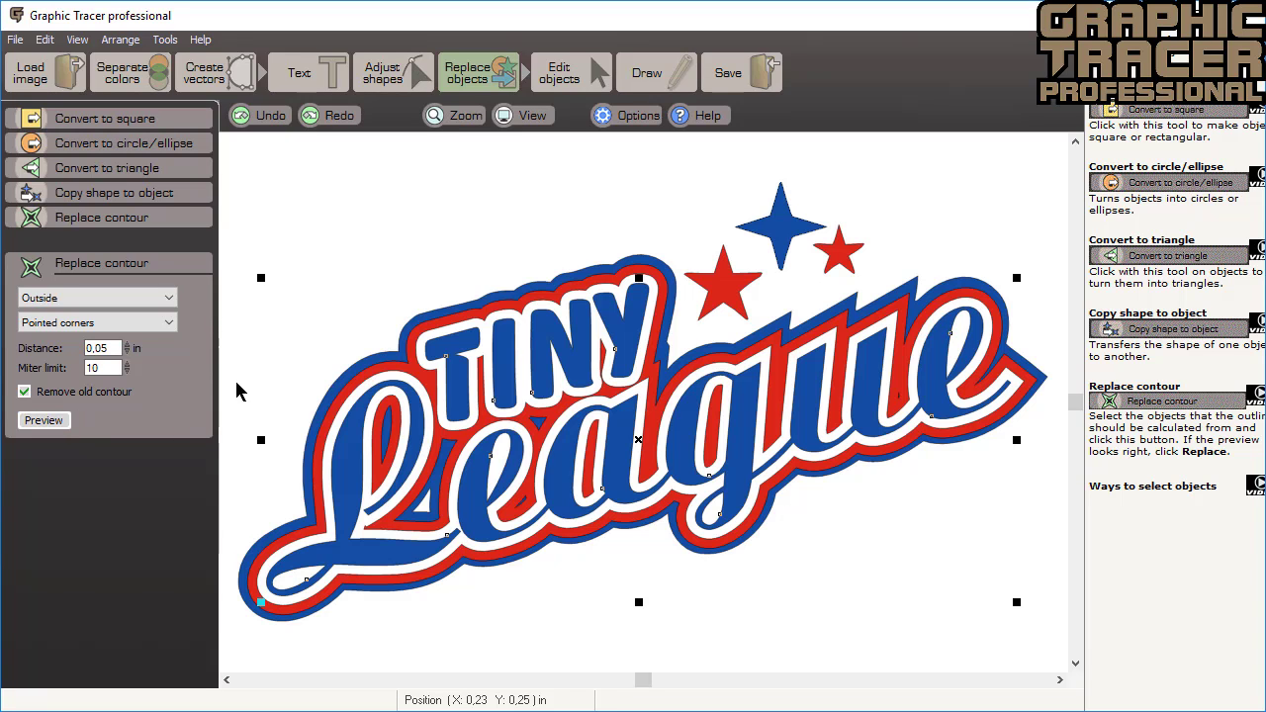
# - Preview and apply the outermost contour at 0.15 in, then deselect the logo
pyautogui.scroll(4, 129, 352)
pyautogui.scroll(2, 129, 352)
pyautogui.scroll(1, 130, 352)
pyautogui.click(43, 421)
pyautogui.scroll(3, 641, 397)
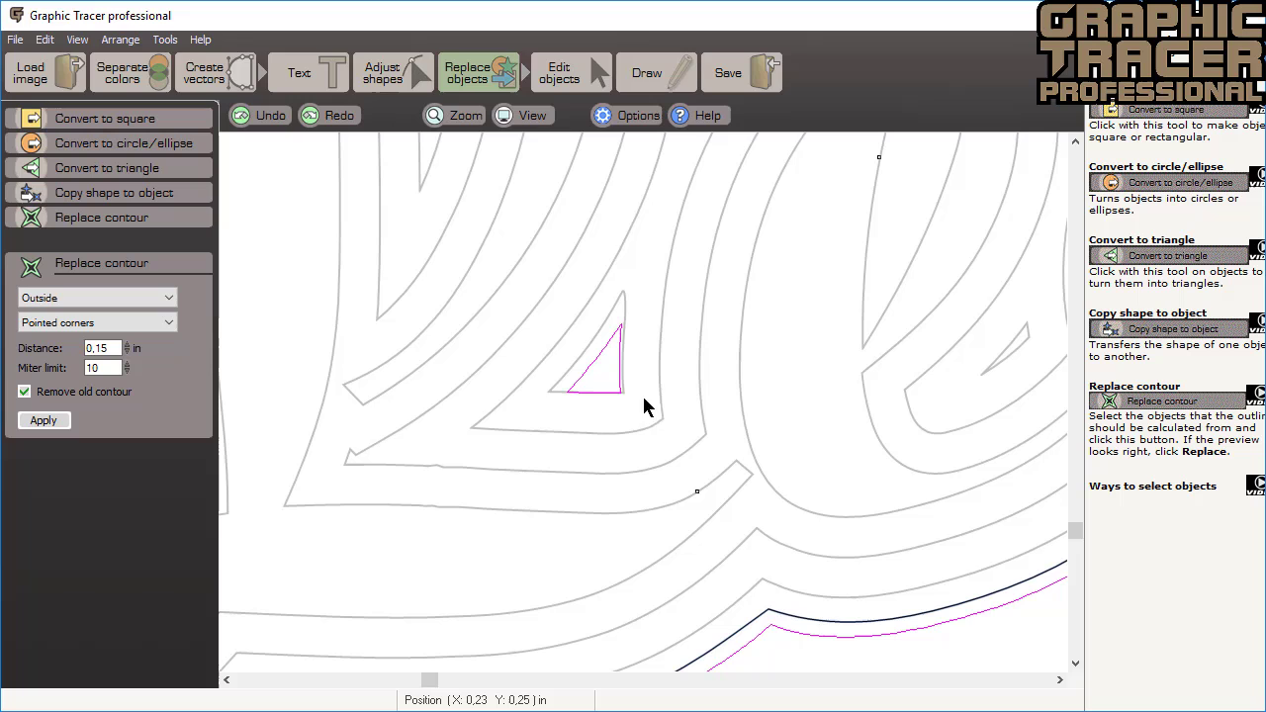
pyautogui.scroll(-3, 633, 375)
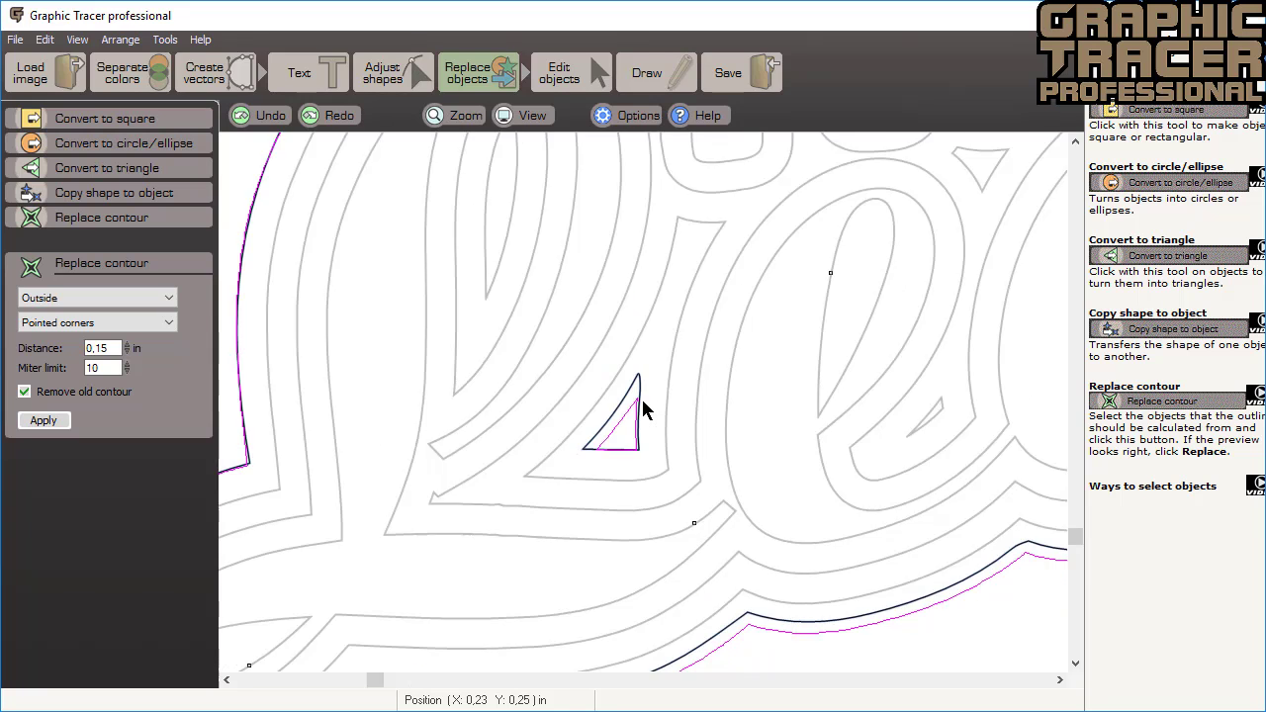
pyautogui.click(43, 420)
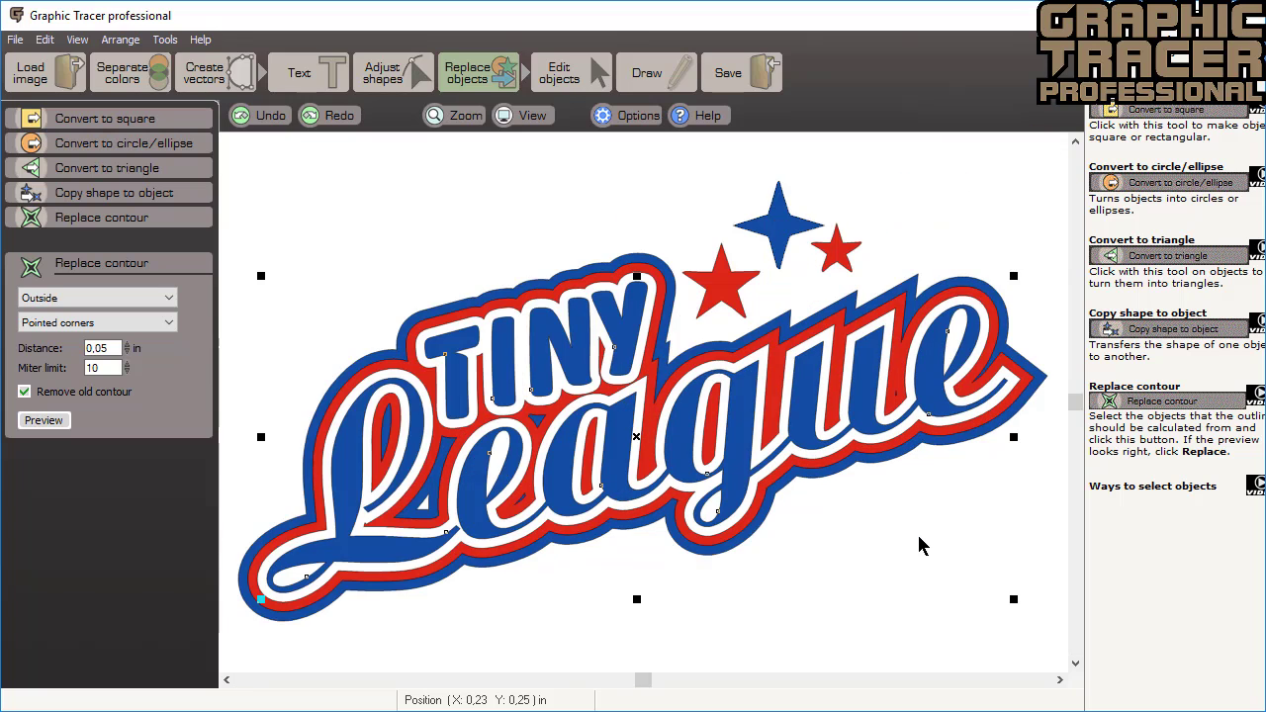
pyautogui.click(695, 259)
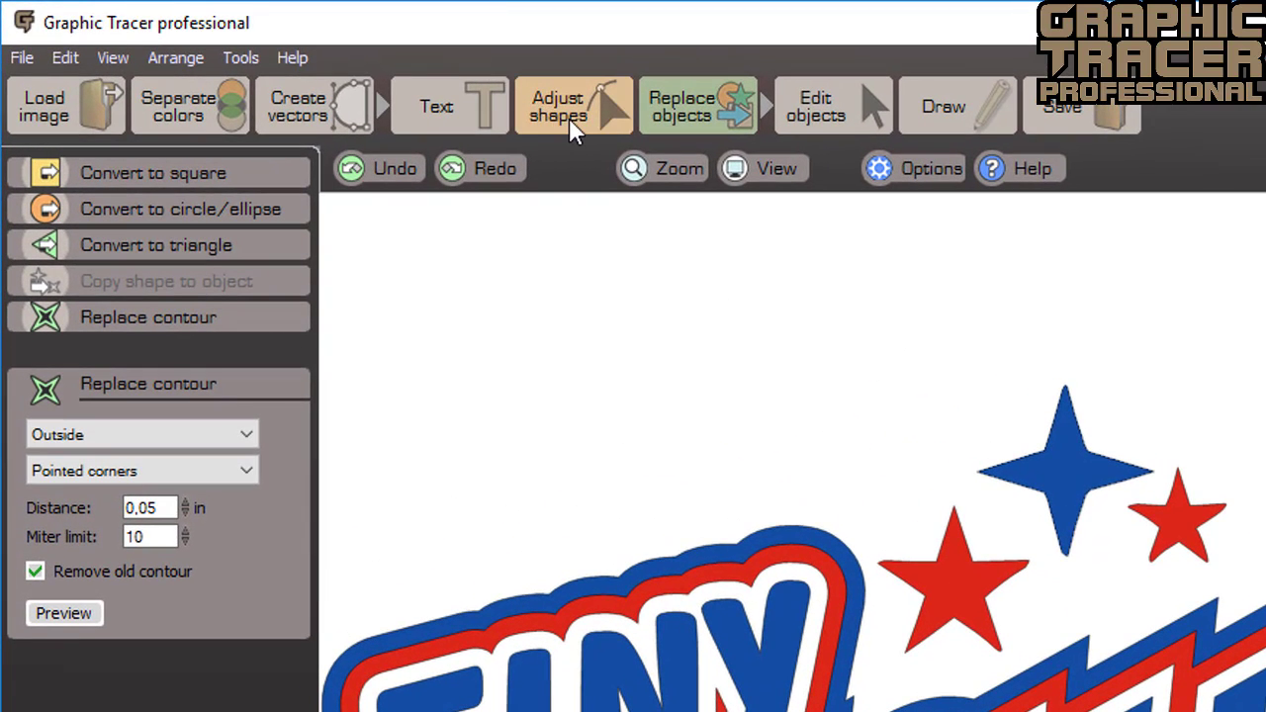
# - In Adjust shapes, select the large red star's left-point node and convert it into a corner
pyautogui.click(574, 126)
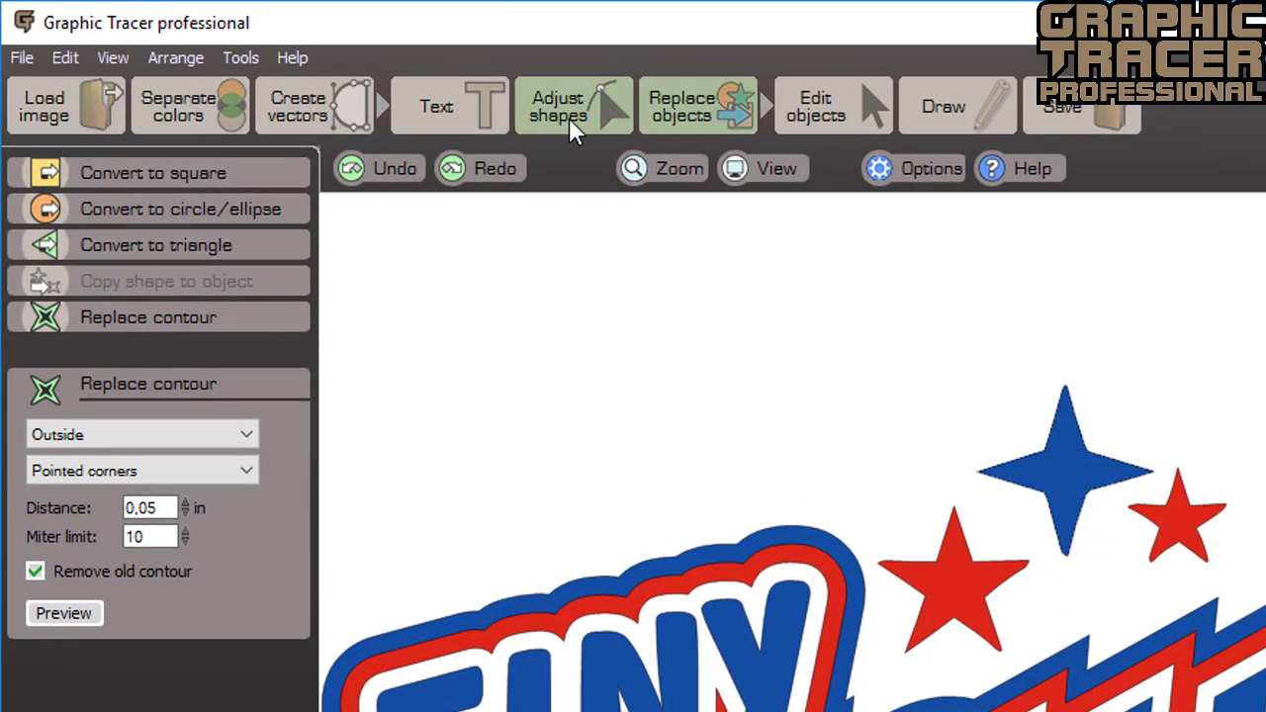
pyautogui.click(913, 564)
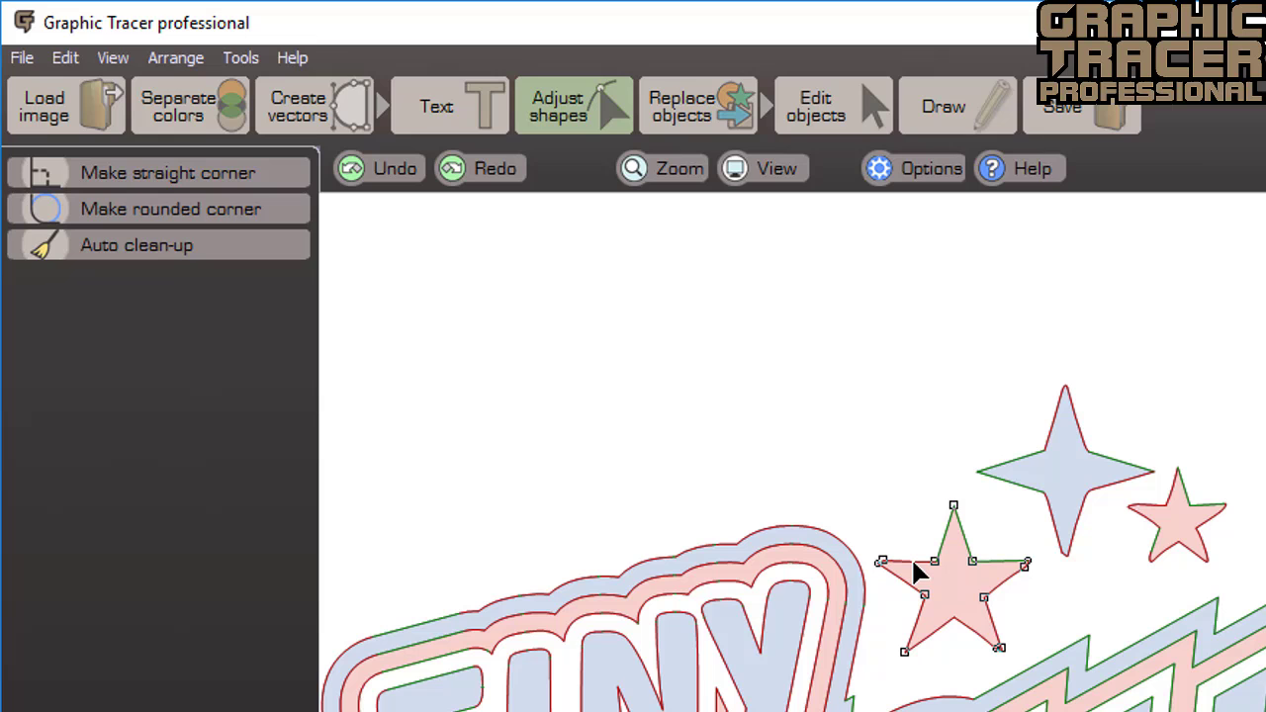
pyautogui.click(913, 563)
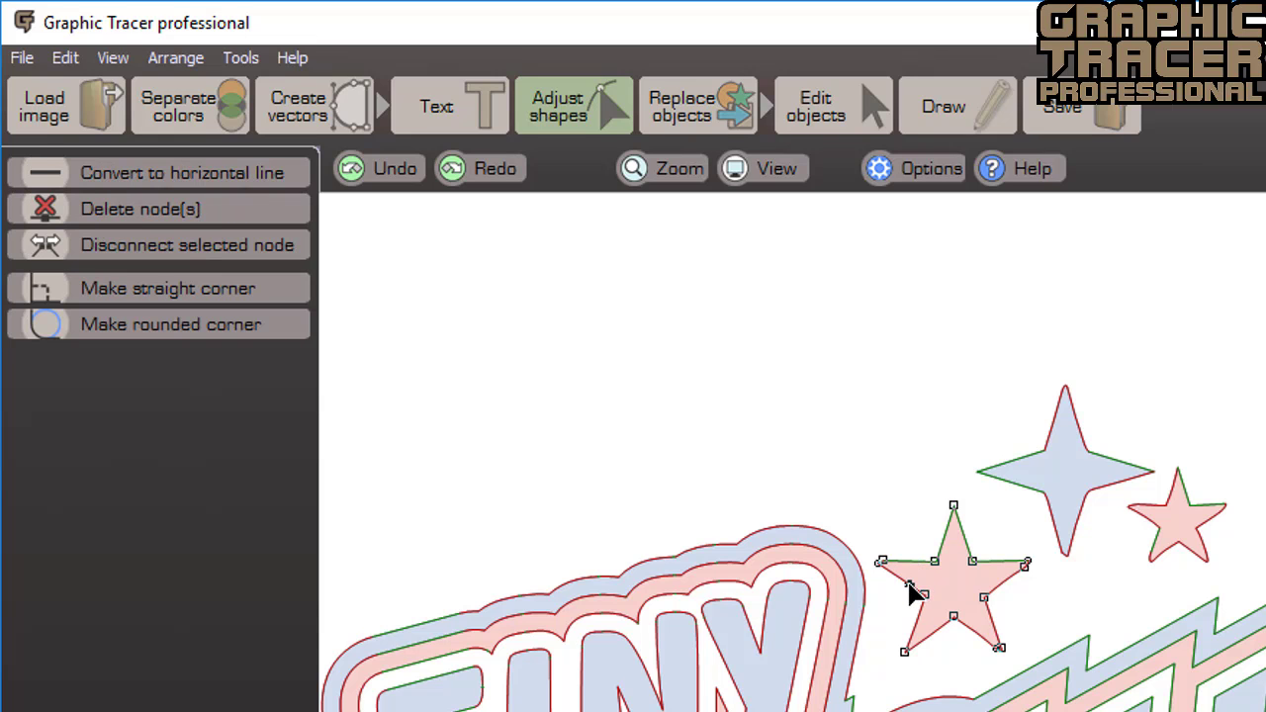
pyautogui.click(910, 585)
pyautogui.click(914, 623)
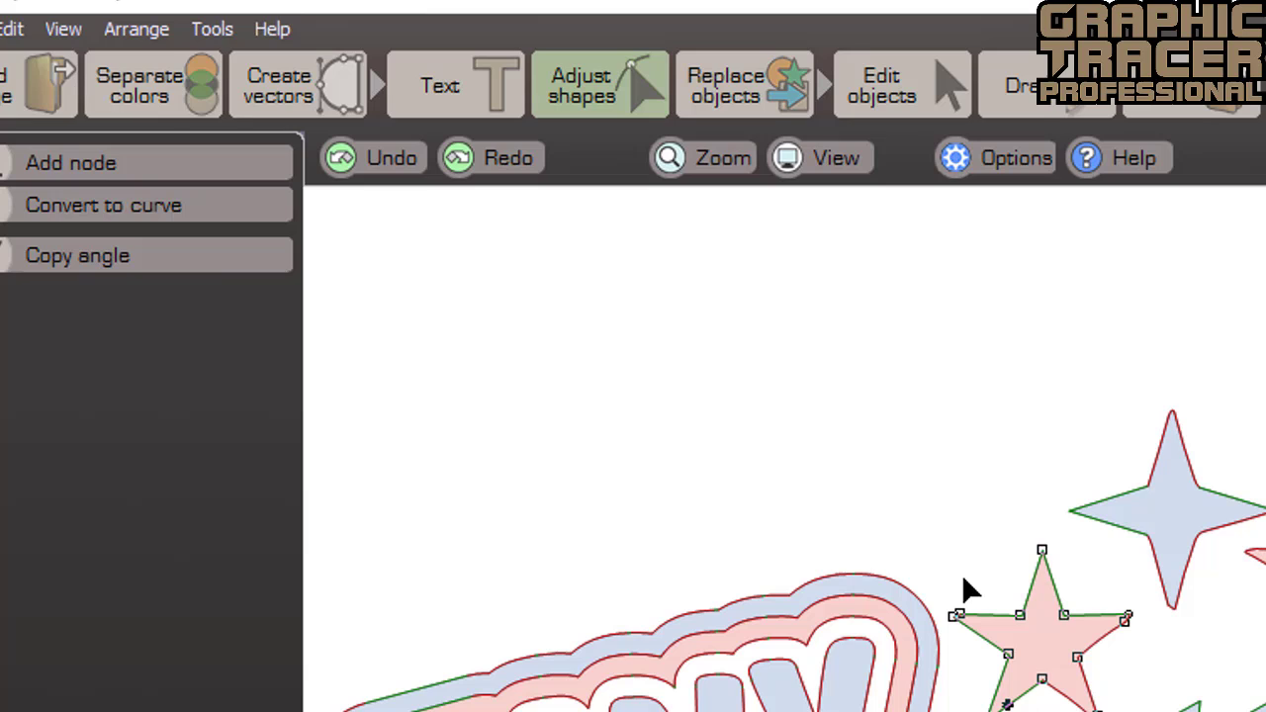
pyautogui.moveTo(973, 591); pyautogui.dragTo(955, 633)
pyautogui.scroll(3, 953, 626)
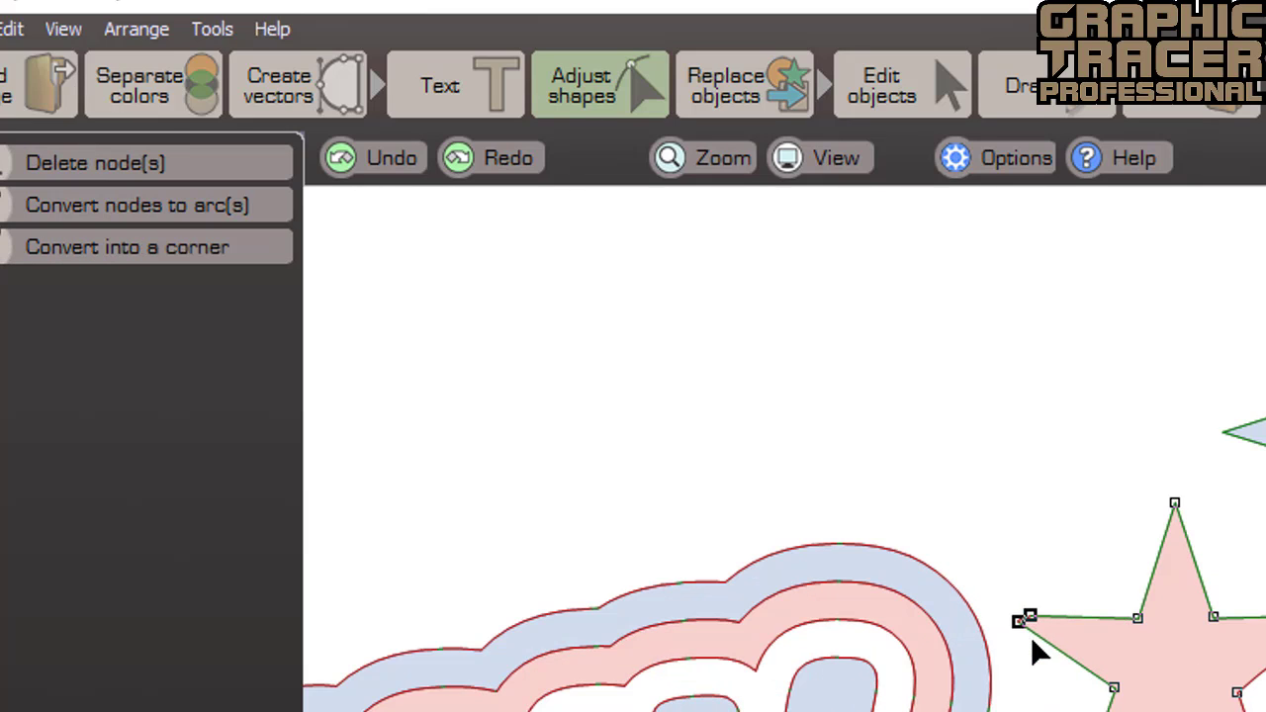
pyautogui.click(269, 260)
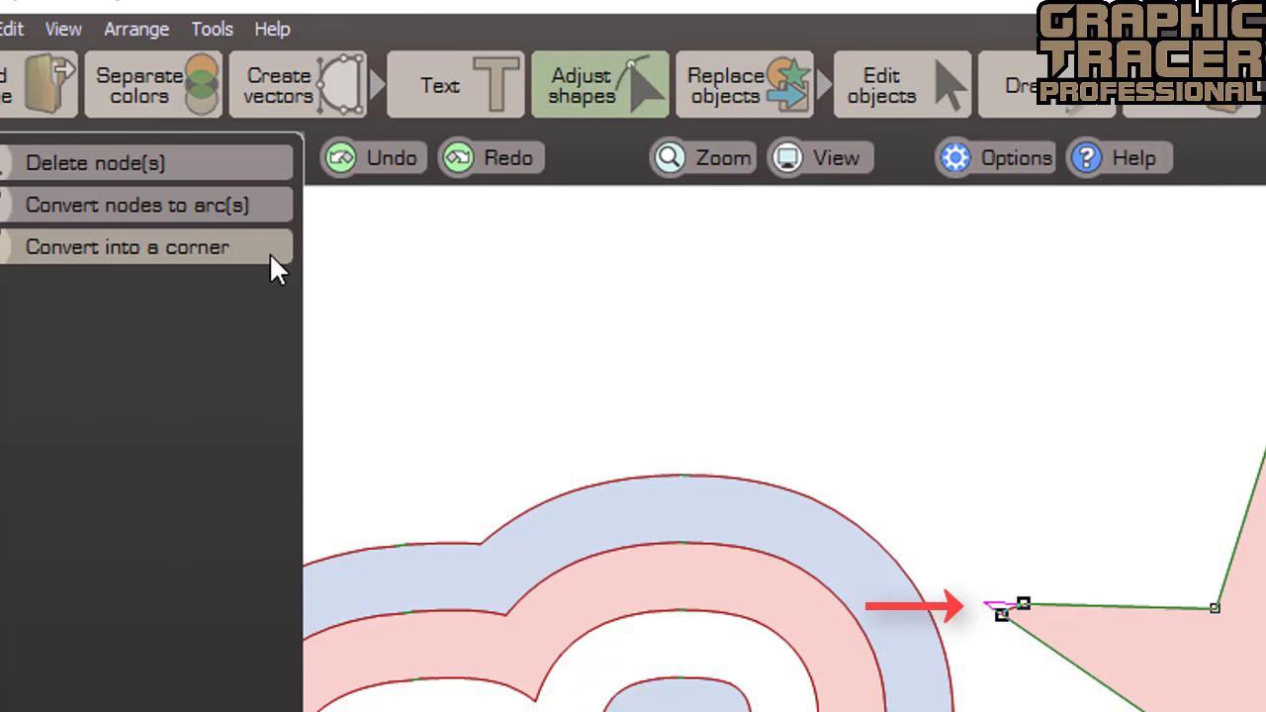
pyautogui.click(270, 255)
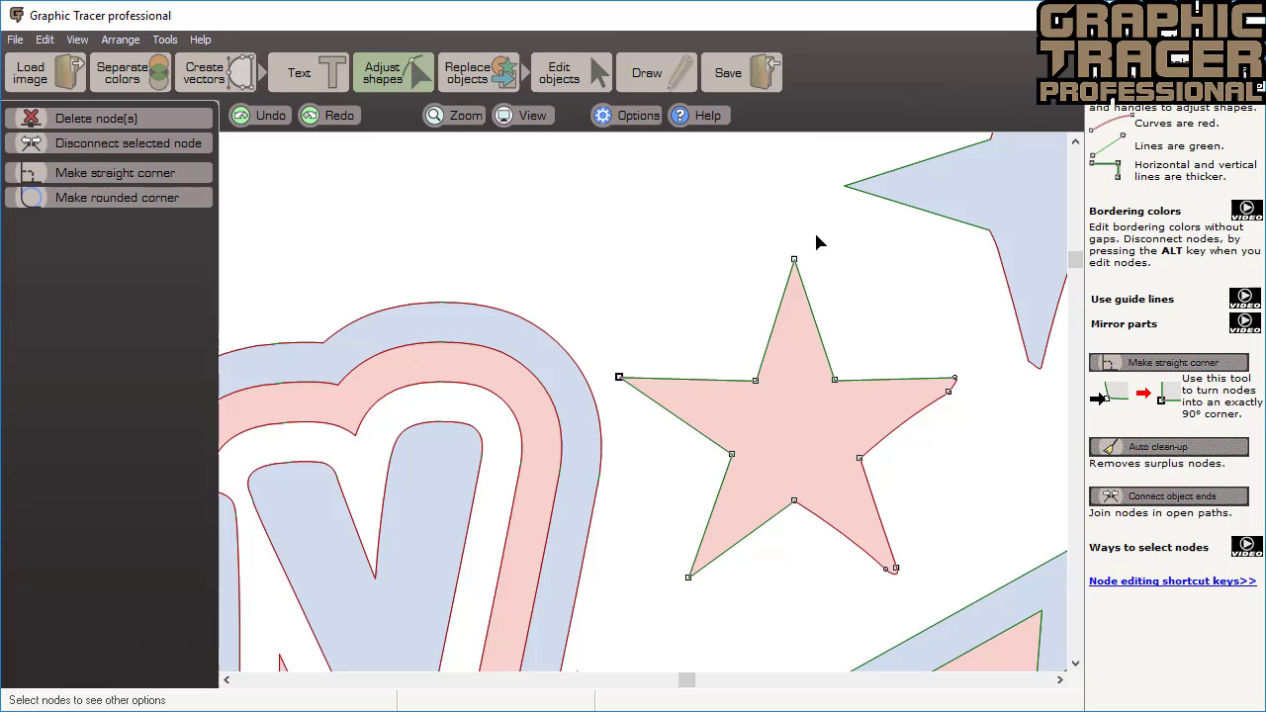
# - Select the red star's left-half nodes and mirror them horizontally onto the right side
pyautogui.moveTo(796, 245); pyautogui.dragTo(604, 613)
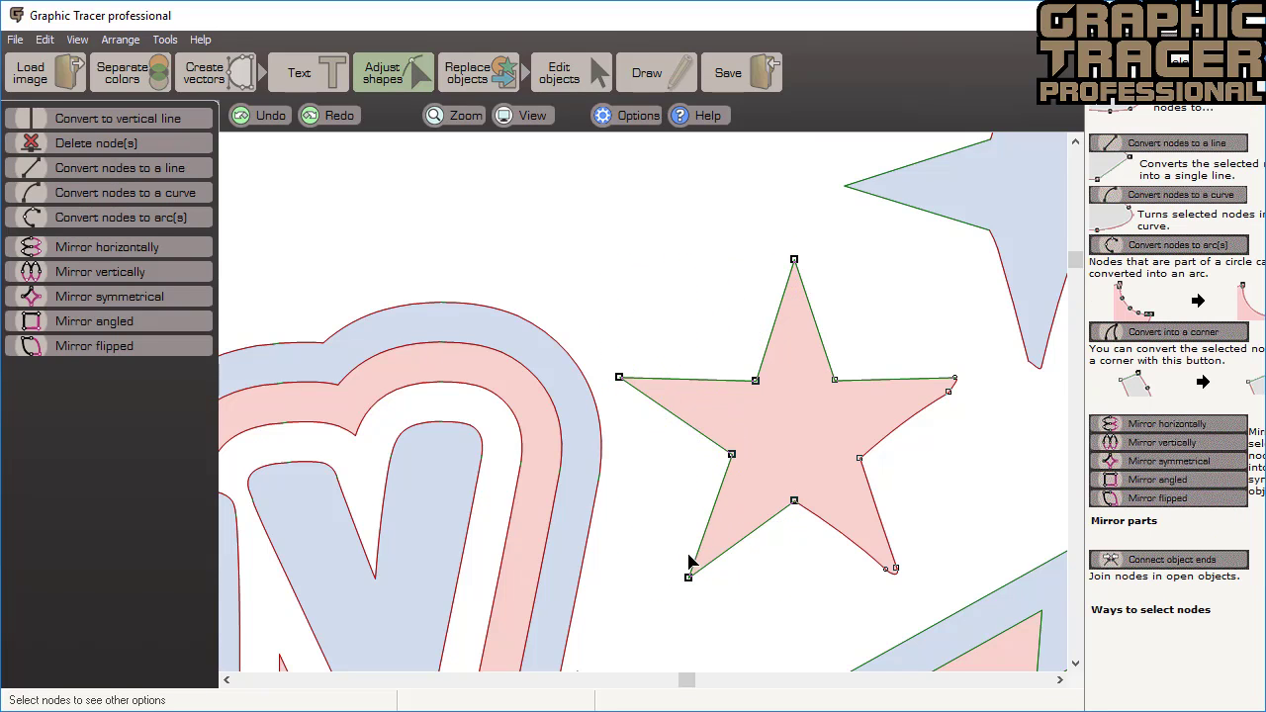
pyautogui.click(200, 252)
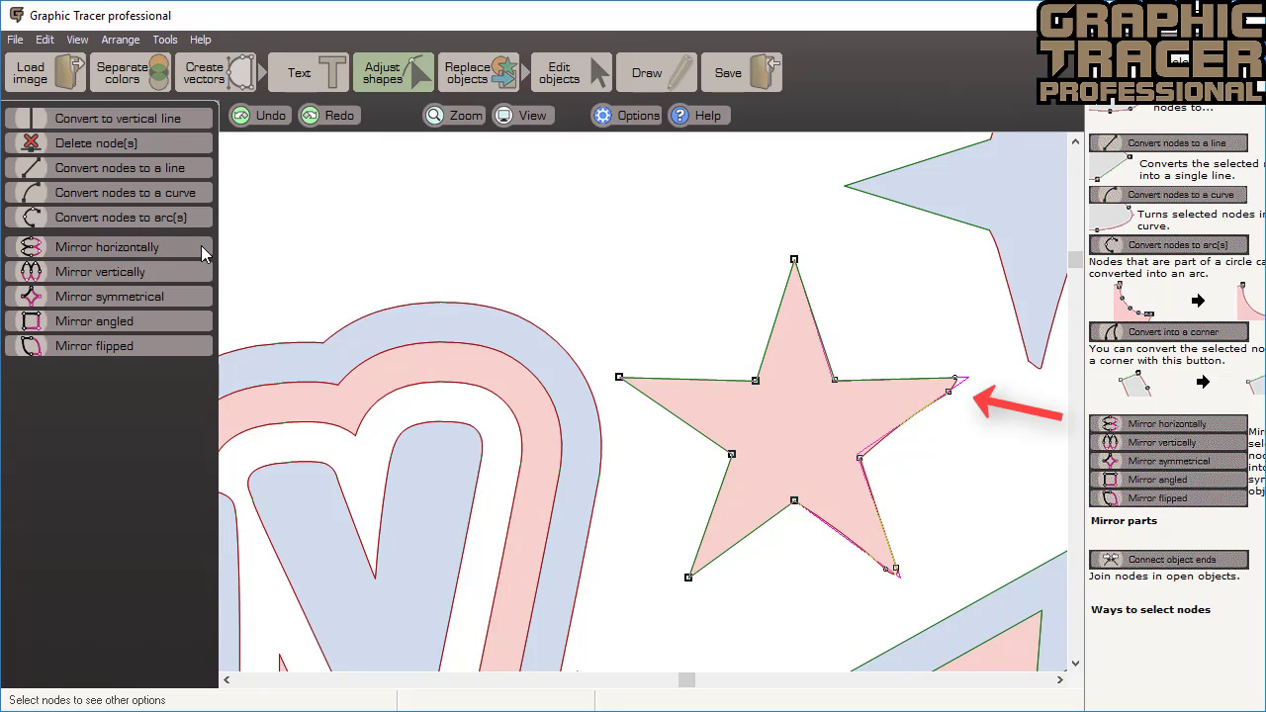
pyautogui.click(202, 247)
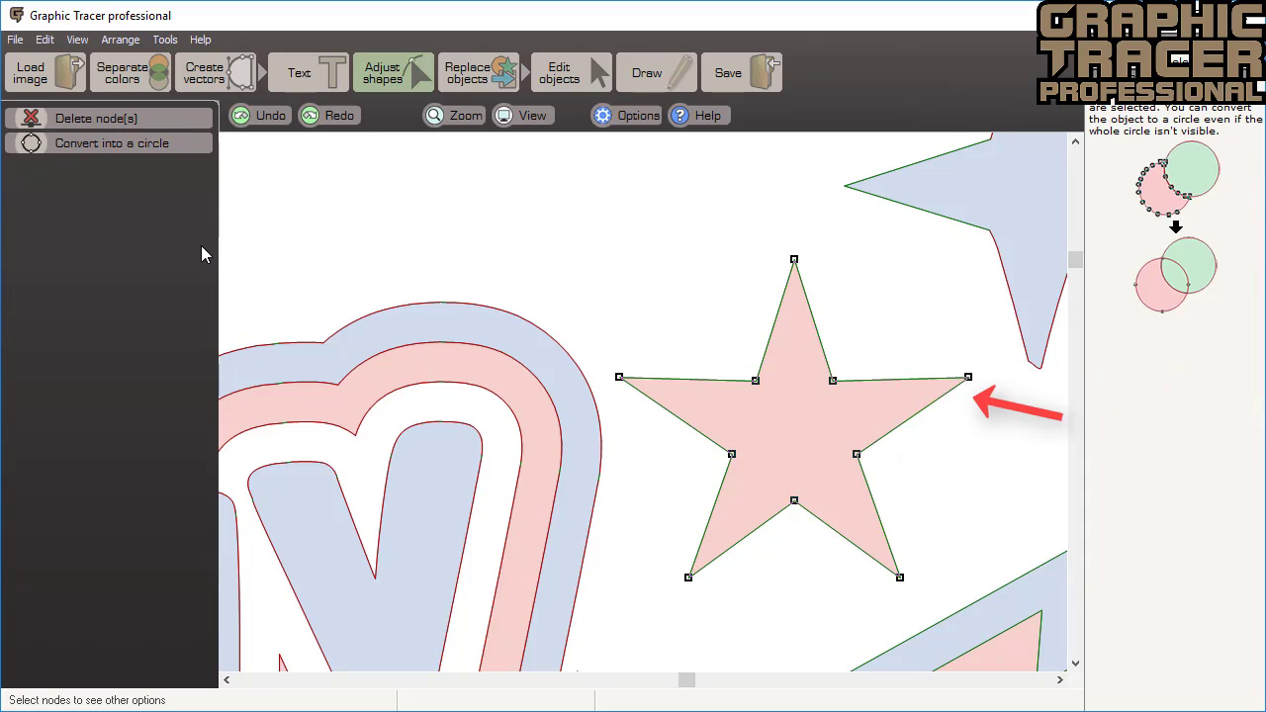
pyautogui.scroll(-3, 641, 395)
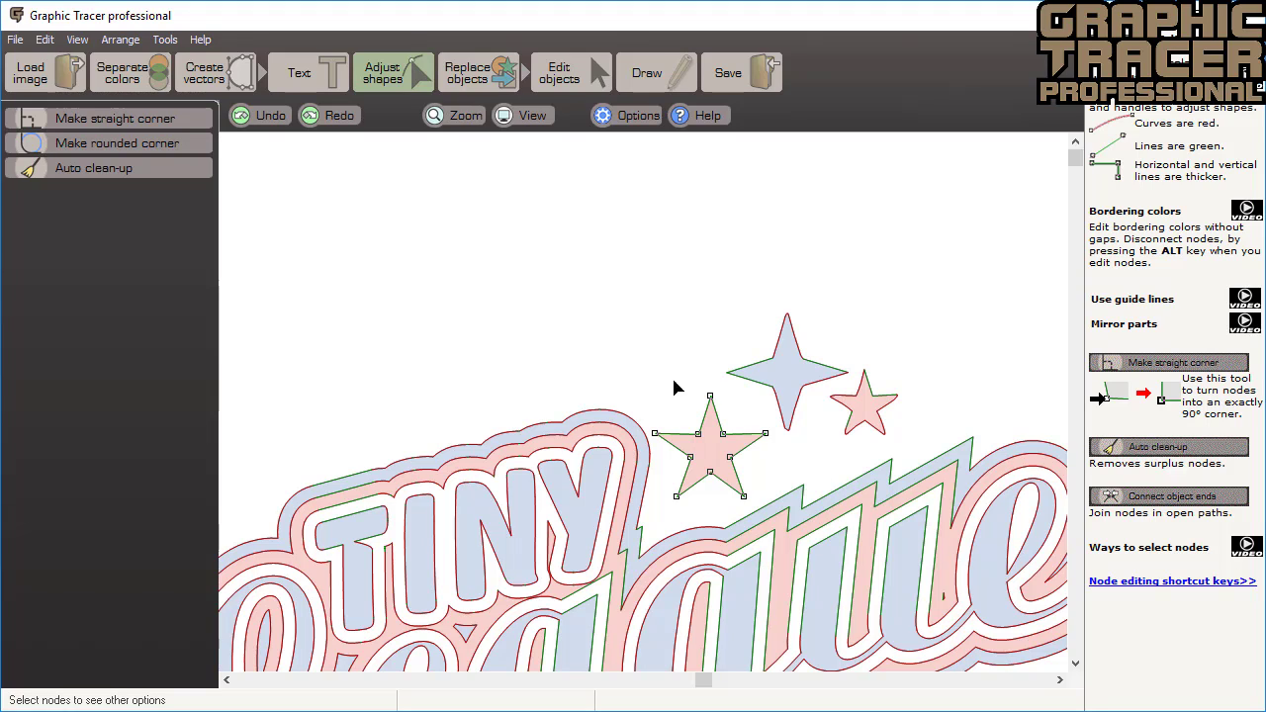
# - In Replace objects, copy the large red star's shape onto the small red star
pyautogui.click(492, 88)
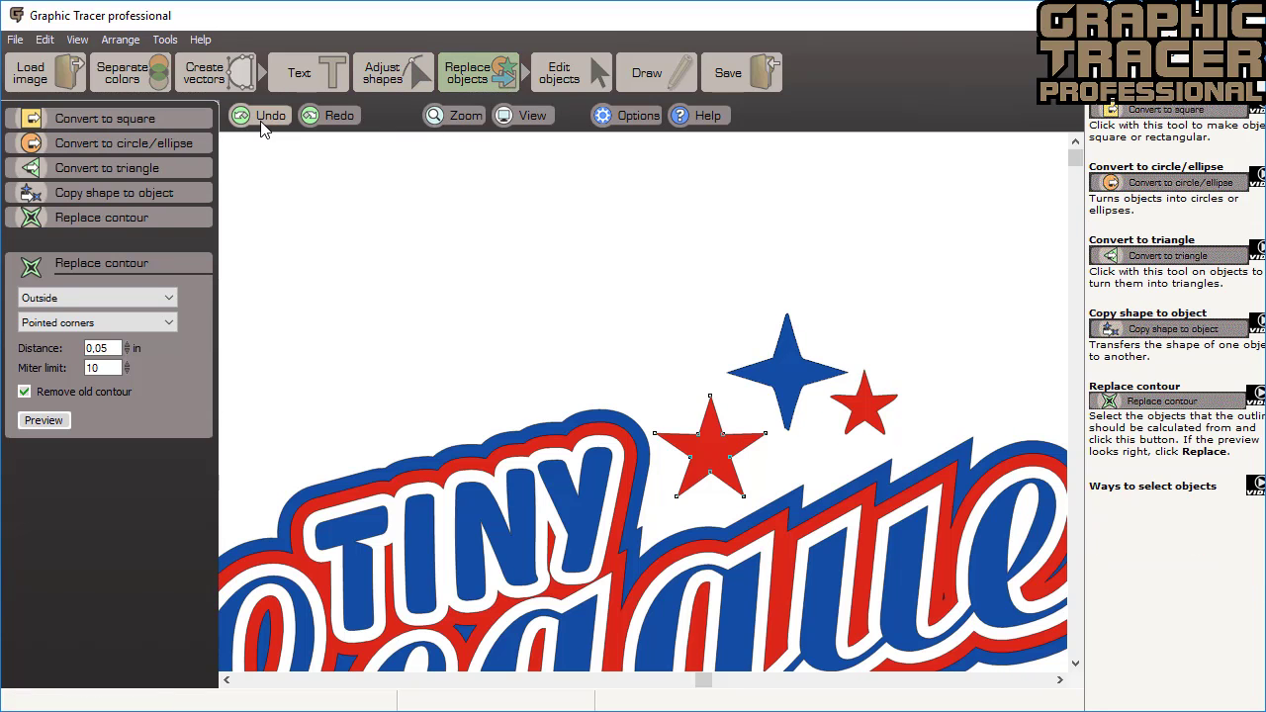
pyautogui.click(196, 193)
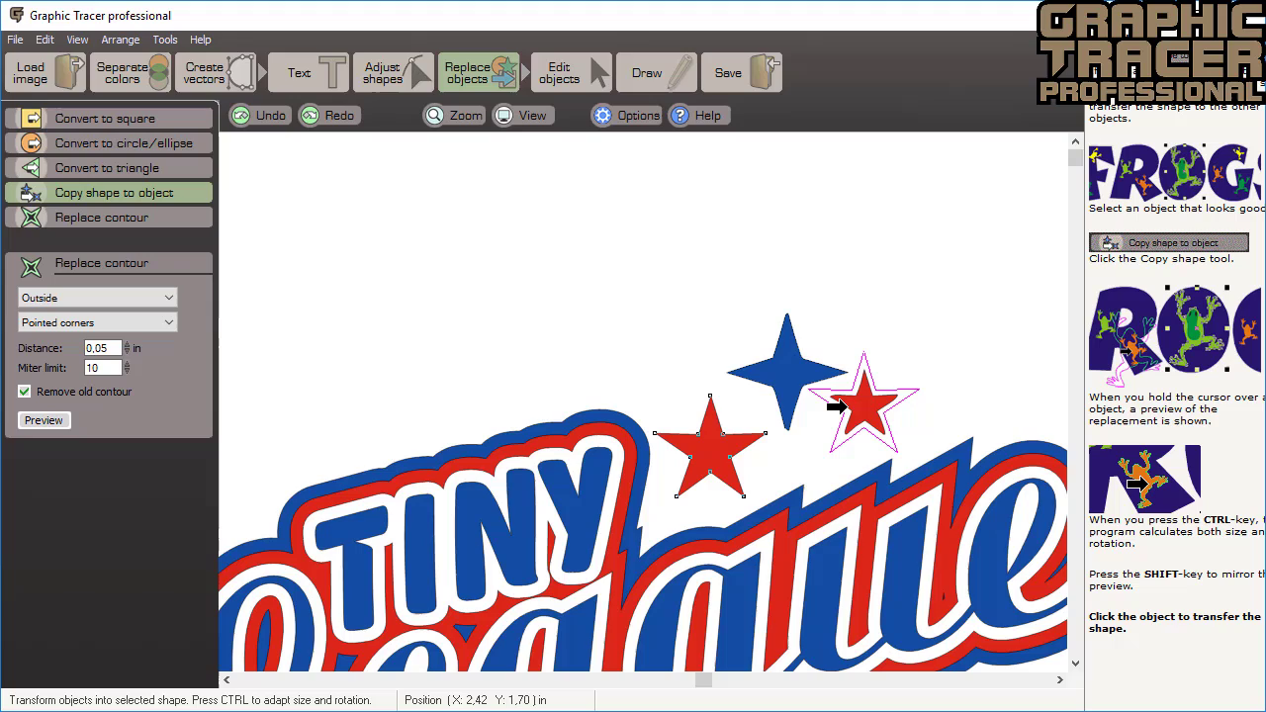
pyautogui.click(836, 406)
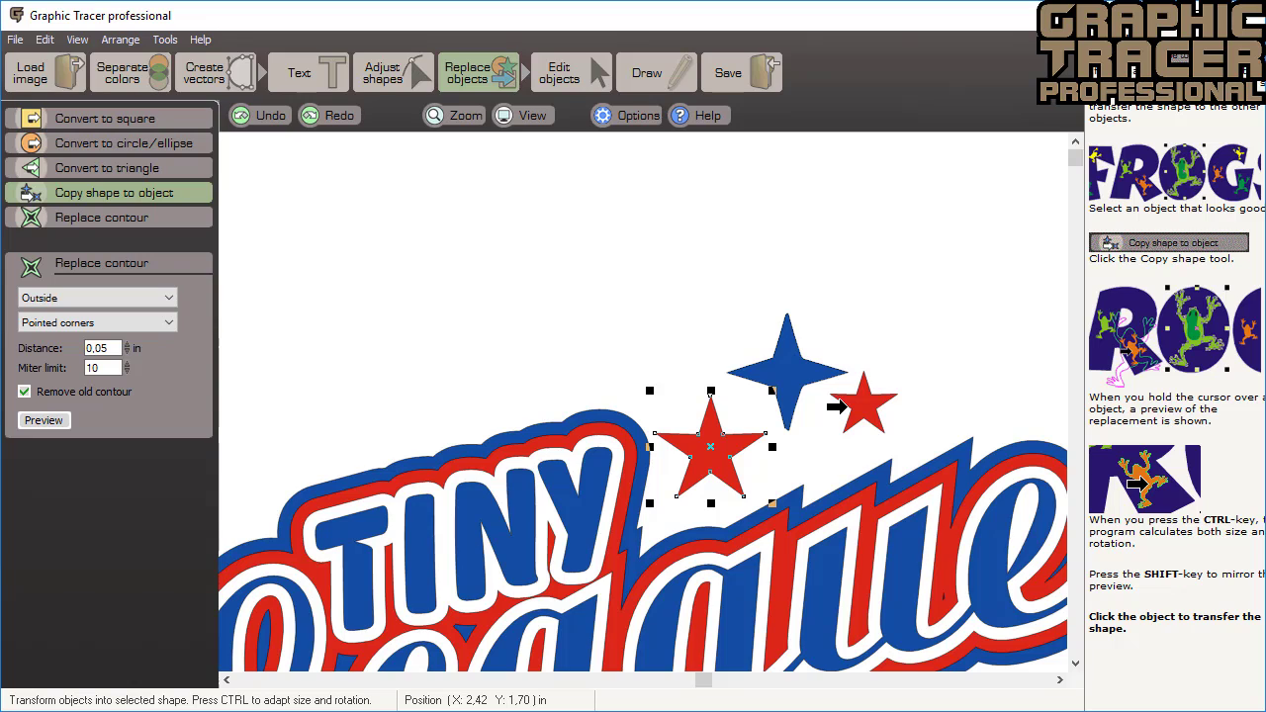
pyautogui.click(179, 194)
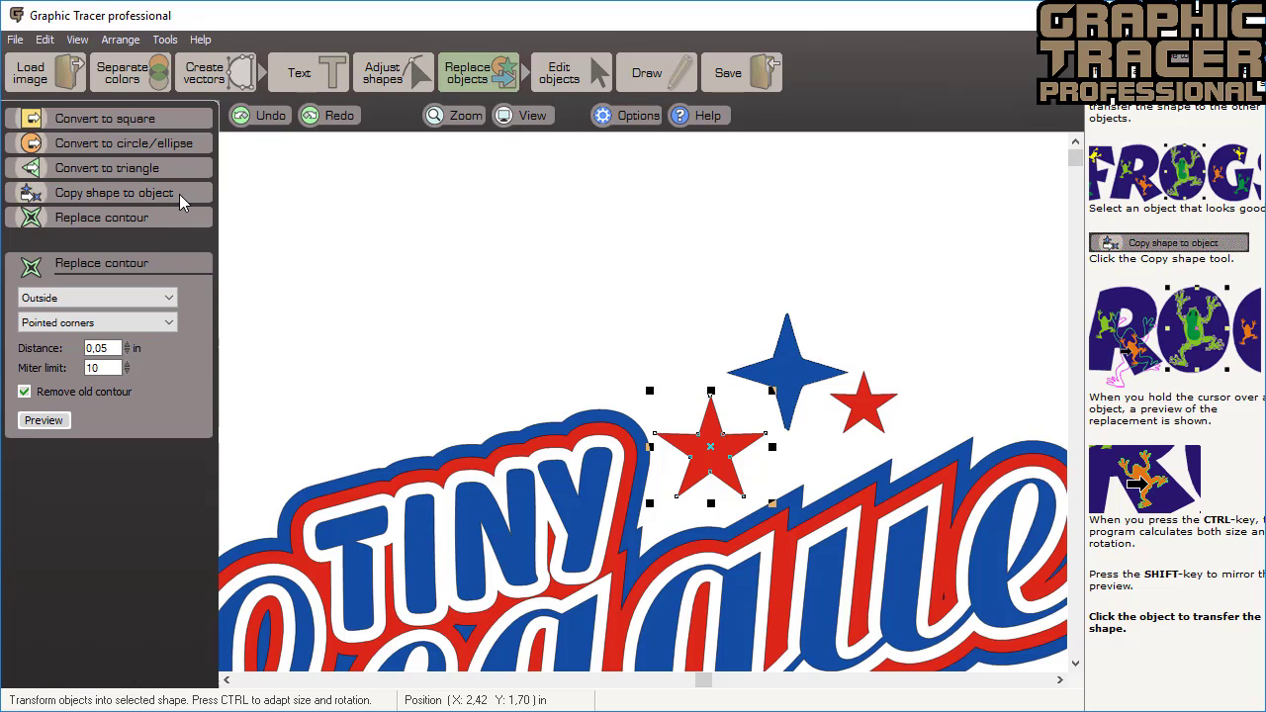
# - Straighten the blue star's top spike curves and merge its tip nodes into one sharp point
pyautogui.click(753, 372)
pyautogui.click(404, 84)
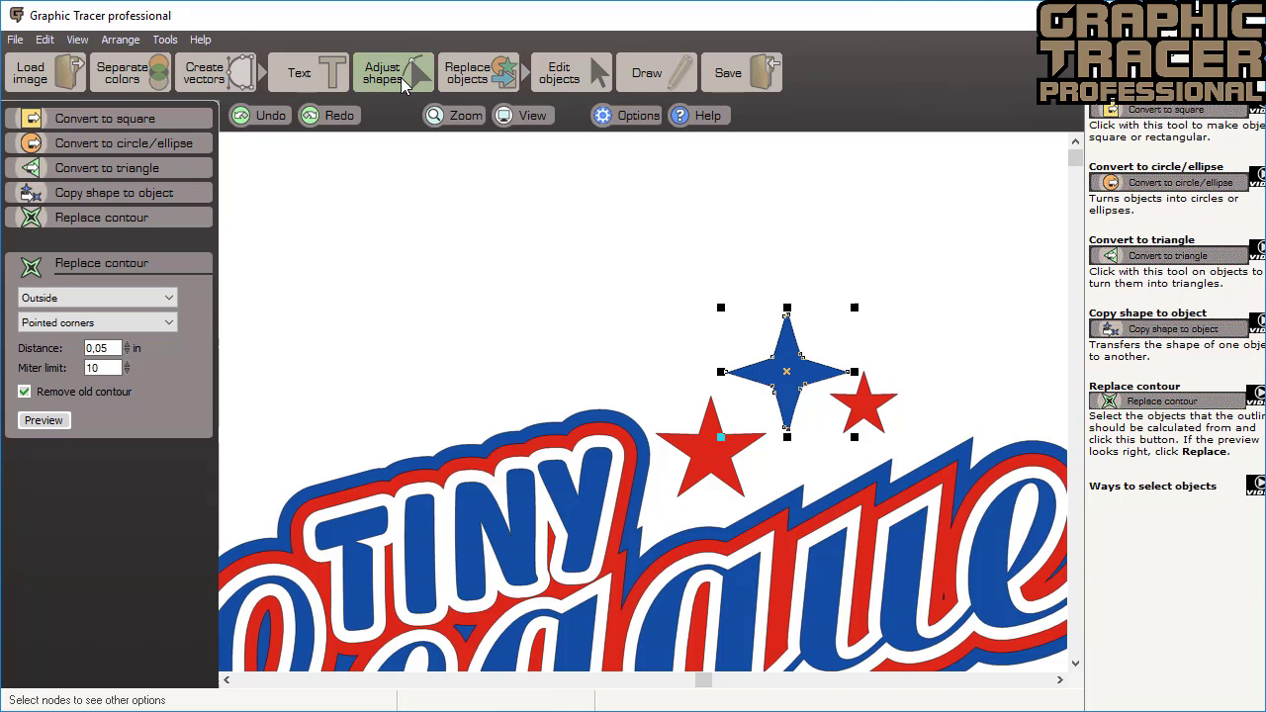
pyautogui.scroll(2, 645, 401)
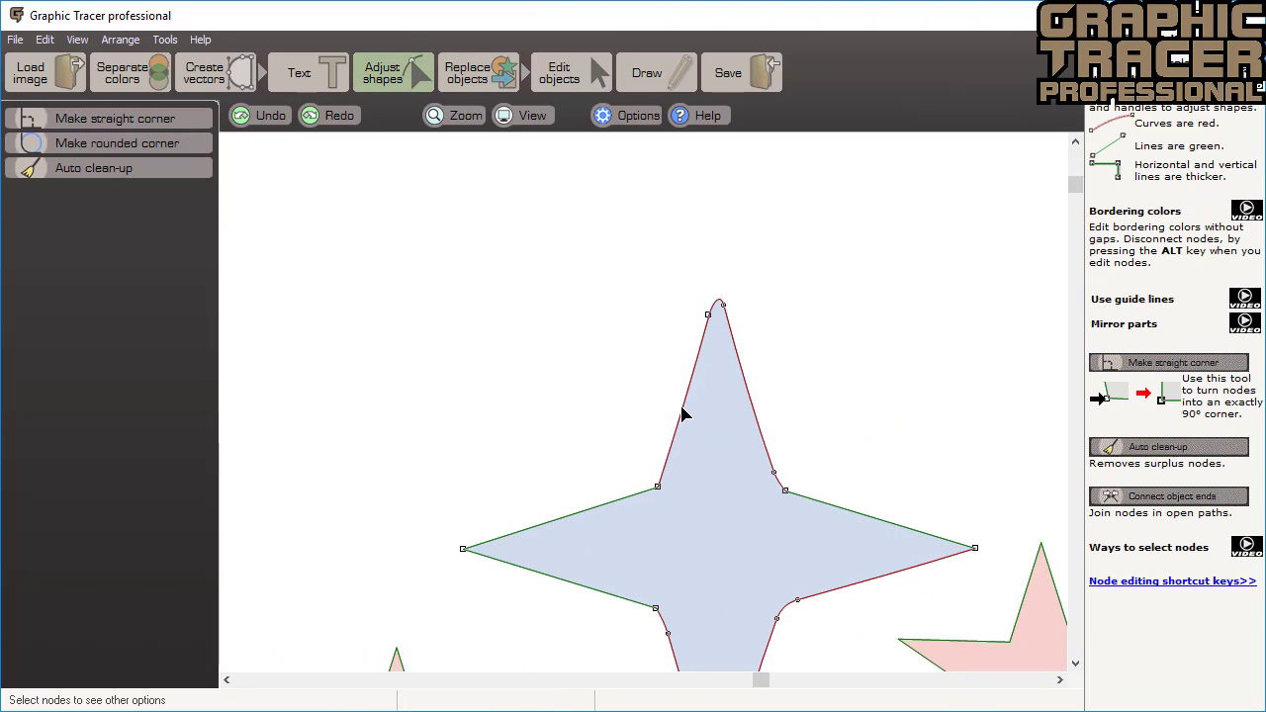
pyautogui.doubleClick(682, 414)
pyautogui.doubleClick(743, 362)
pyautogui.moveTo(735, 265); pyautogui.dragTo(679, 359)
pyautogui.press('c')
# - Mirror the blue star from its corrected left tip so its sides match
pyautogui.click(462, 549)
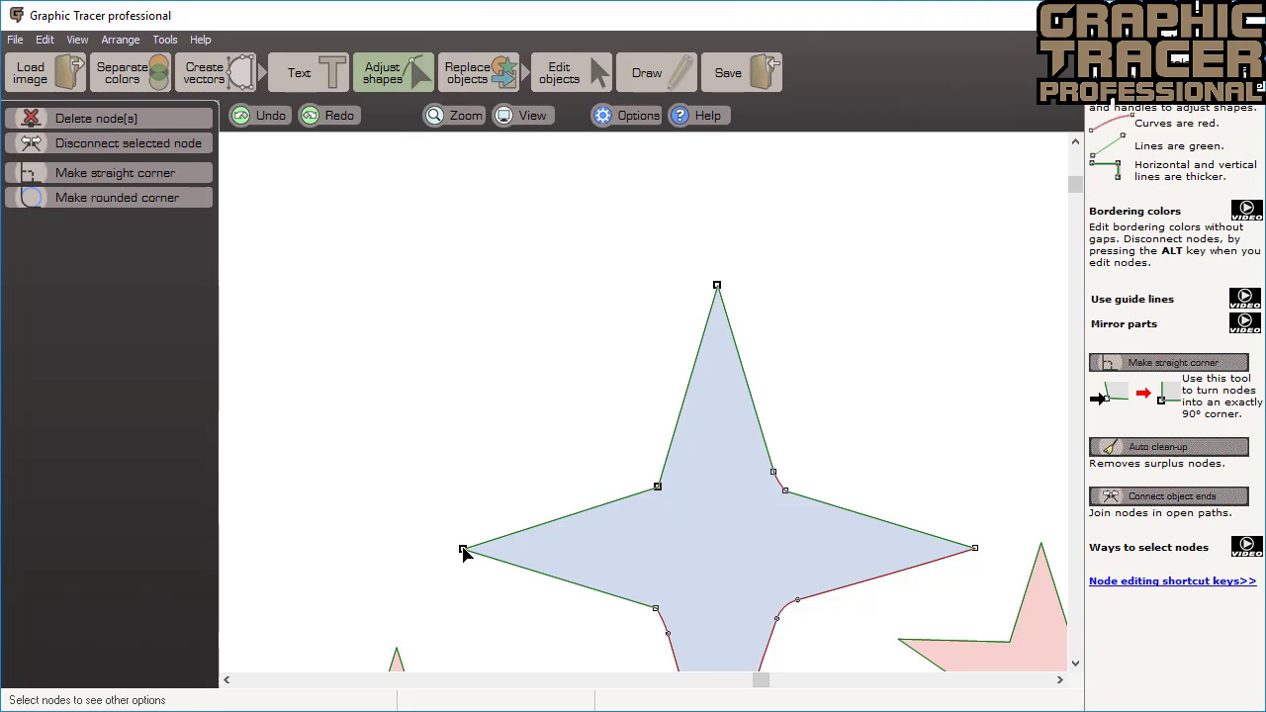
pyautogui.scroll(-1, 644, 405)
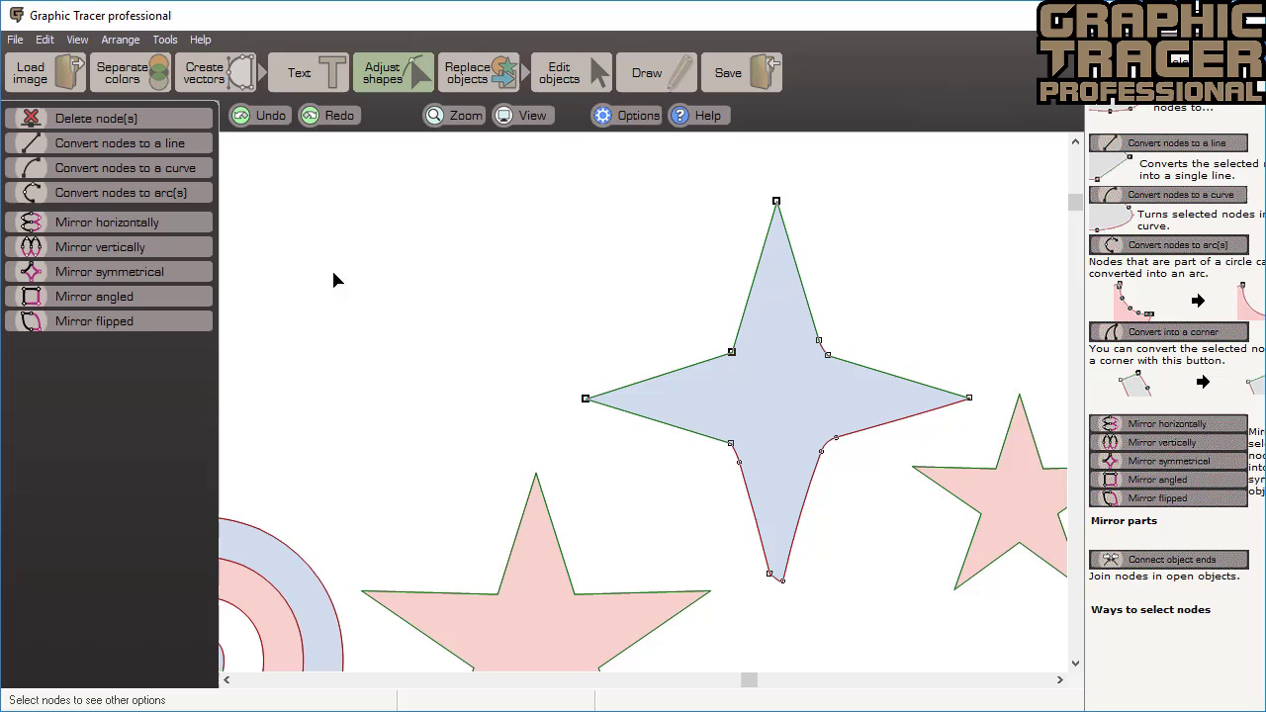
pyautogui.click(195, 268)
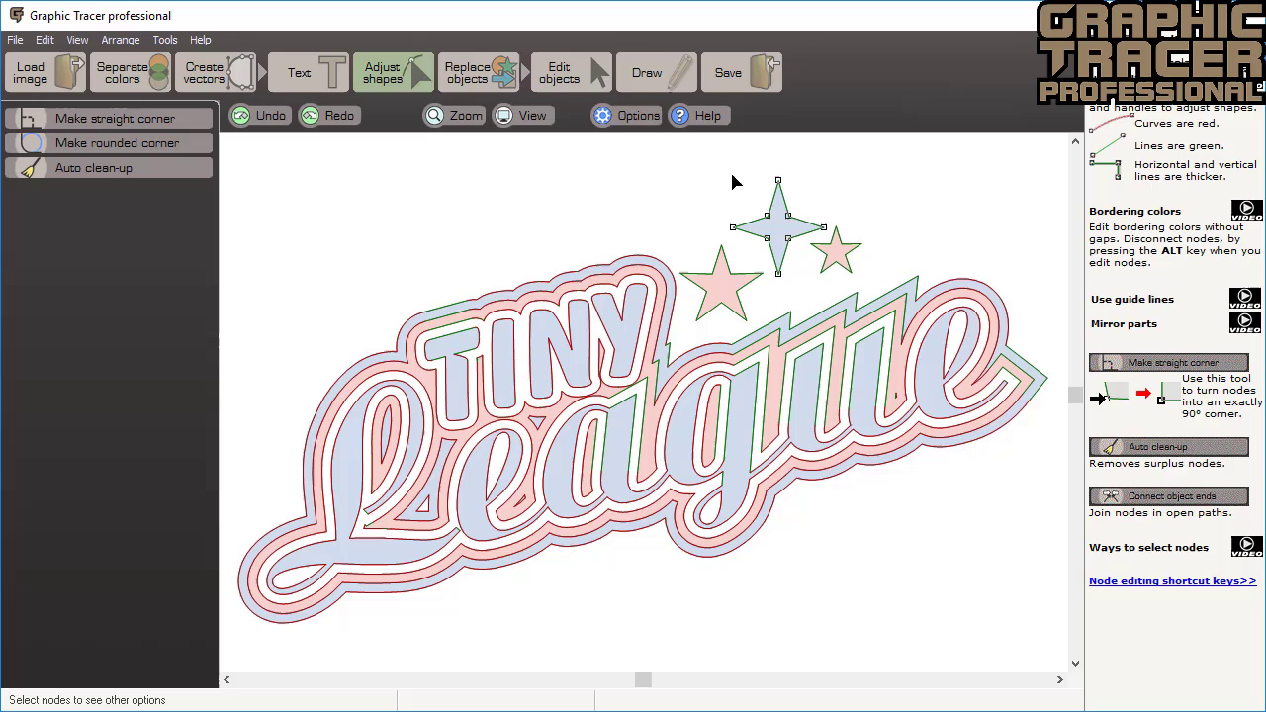
# - Show the Save, Save as, Export and Print options from the Save step
pyautogui.click(743, 67)
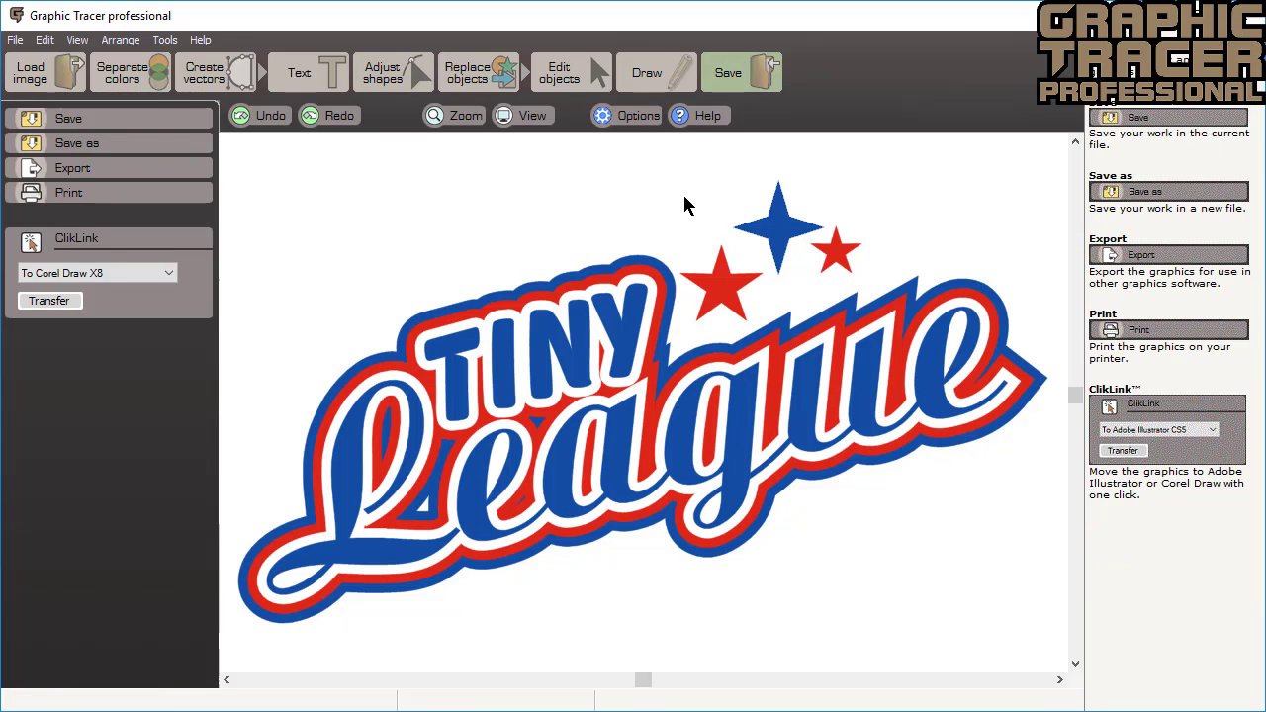